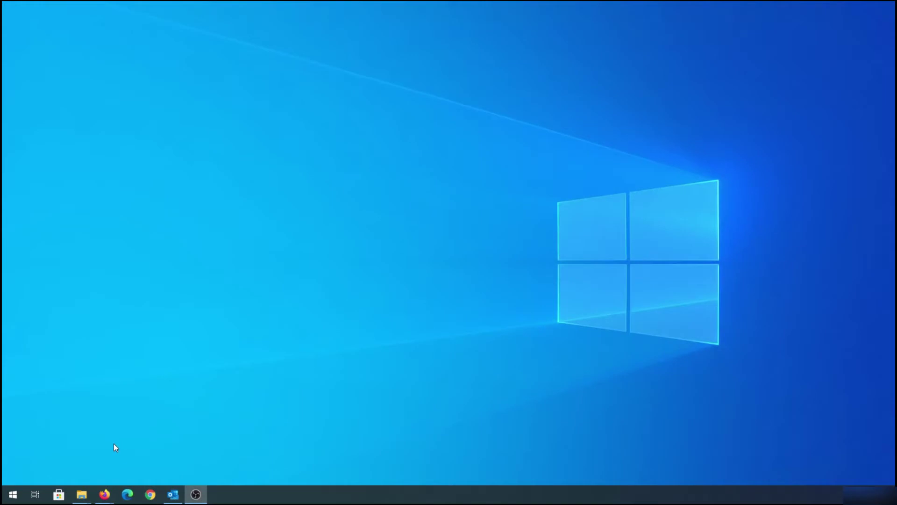
In Firefox, download the AlienVault OSSIM ISO from the AT&T Cybersecurity product page and save the file.
mouse_move(104, 494)
left_click(137, 447)
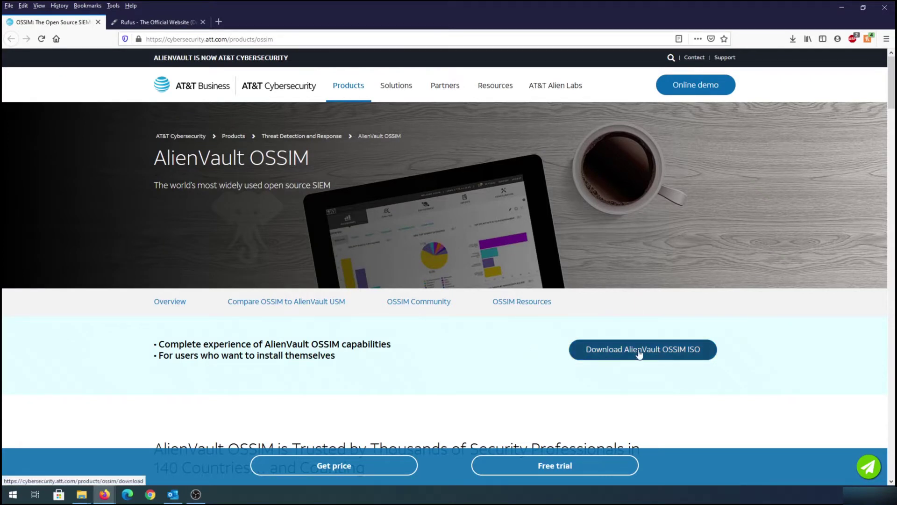
left_click(670, 352)
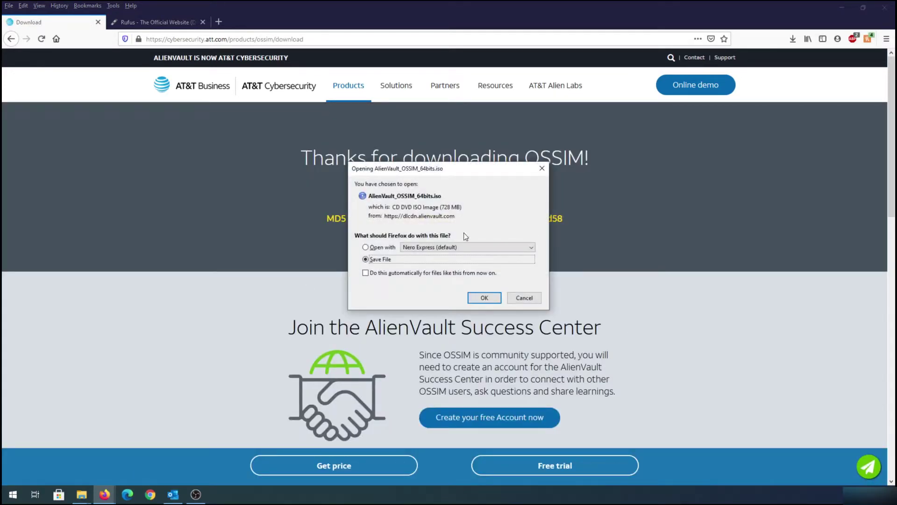
left_click(487, 298)
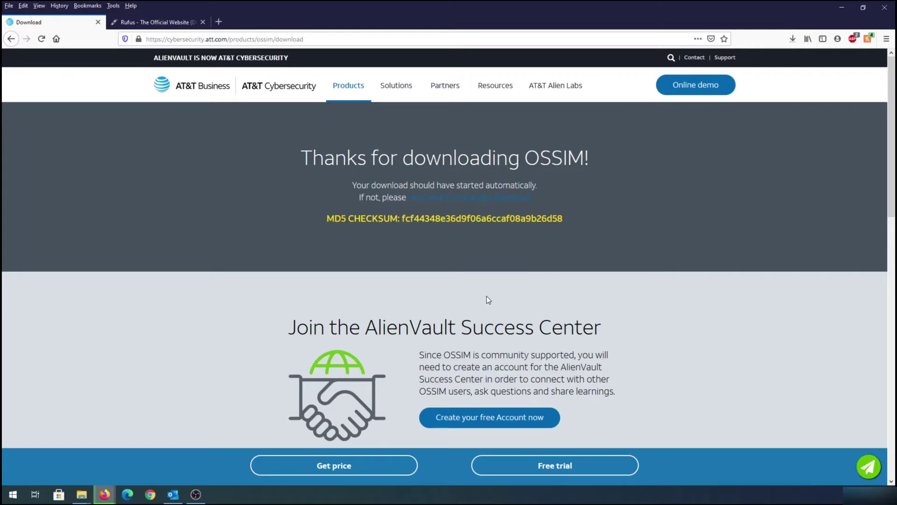
Download Rufus 3.12 Portable from the Rufus website.
left_click(152, 23)
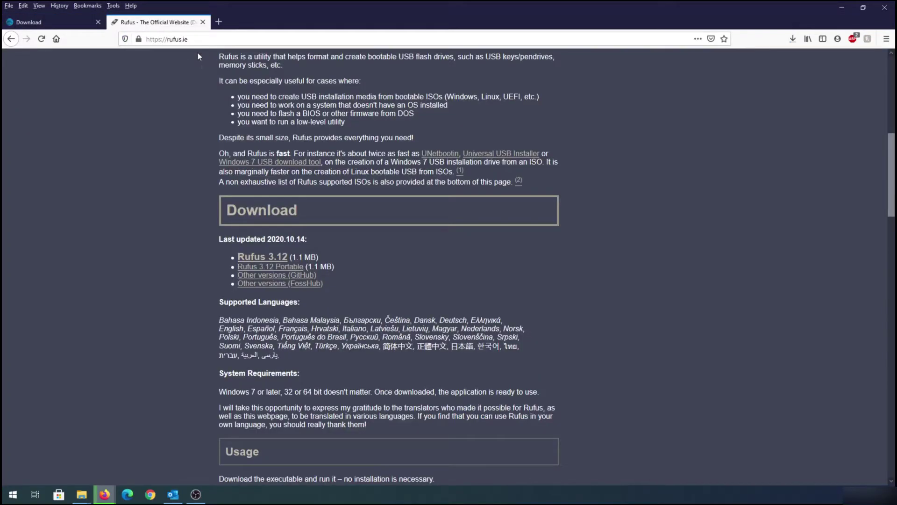
scroll(171, 76, "up", 8)
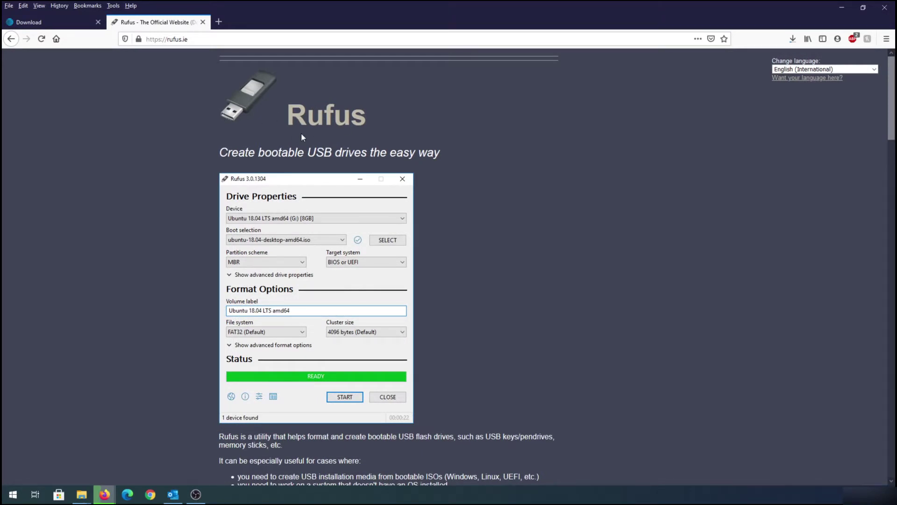
scroll(301, 137, "down", 8)
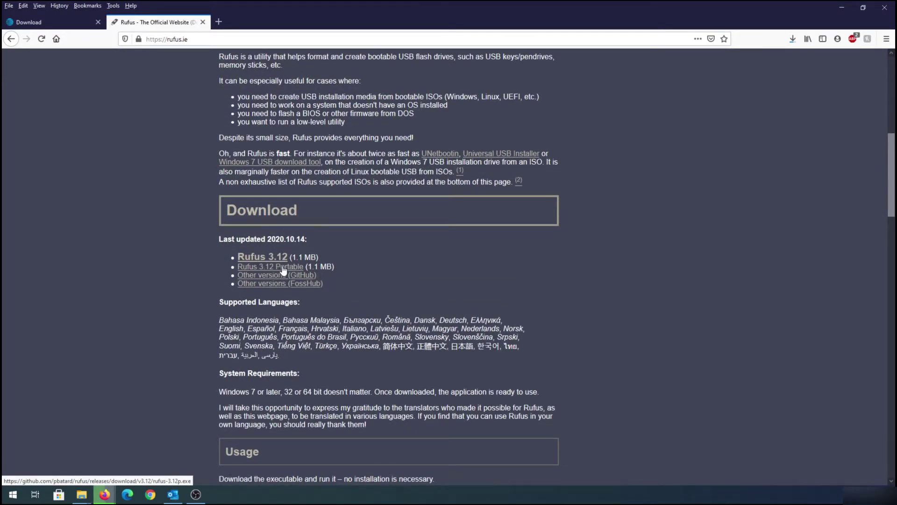
left_click(492, 244)
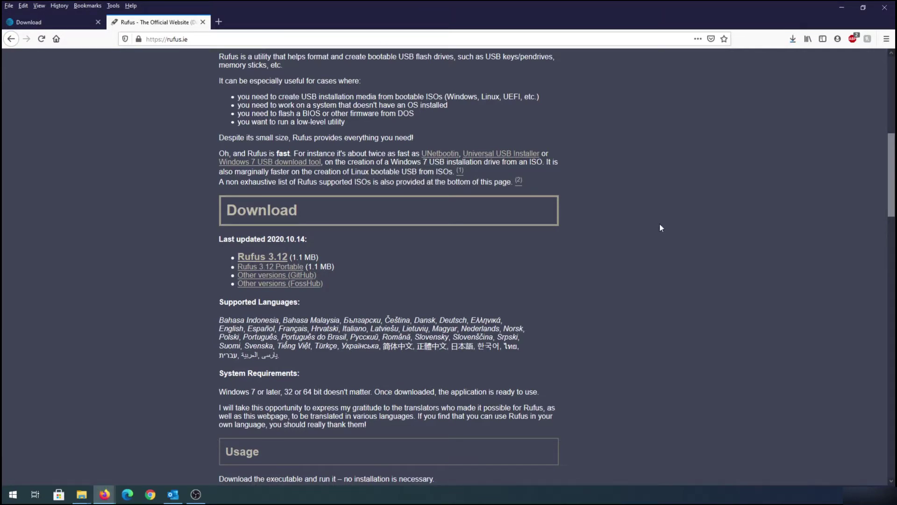
Open the folder containing the downloaded rufus-3.12p.exe, minimize the browser and run Rufus.
left_click(794, 39)
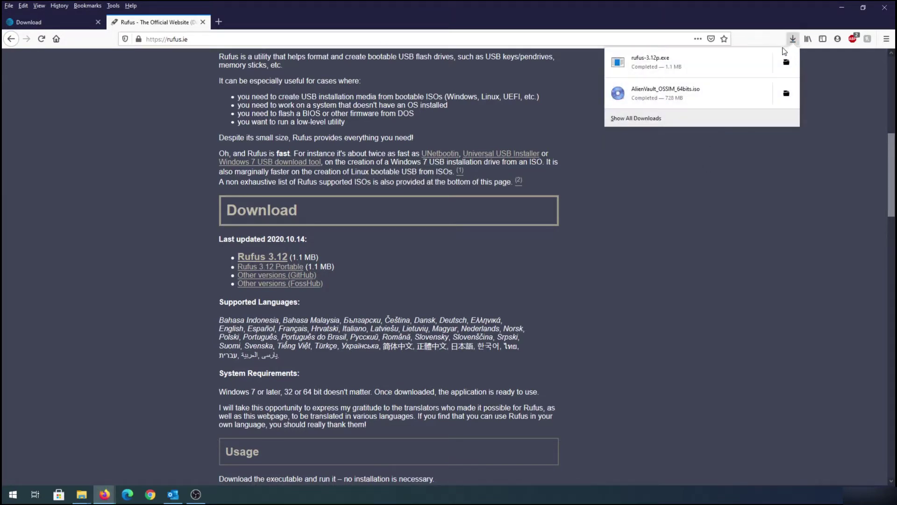
left_click(790, 68)
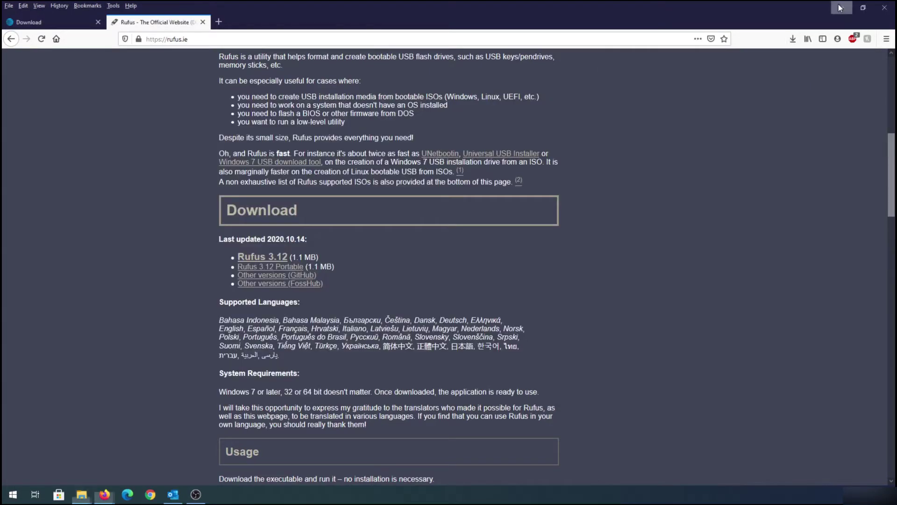
left_click(842, 7)
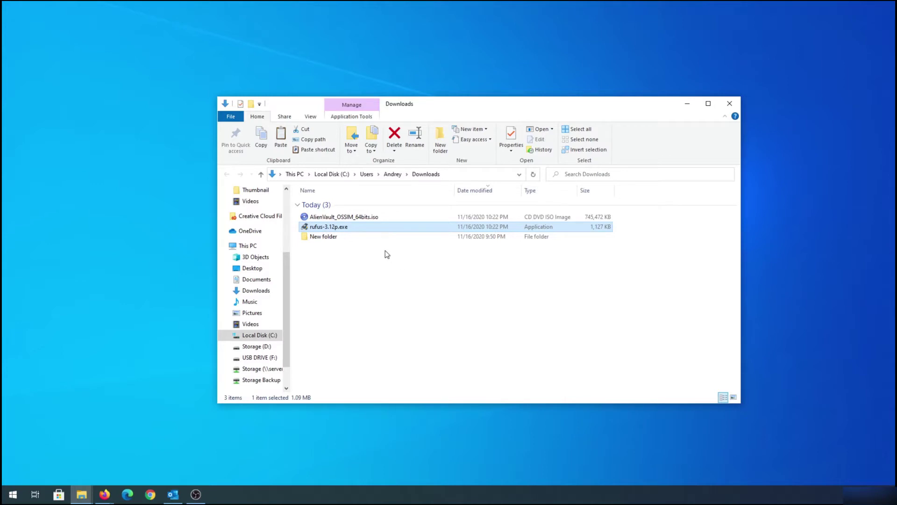
double_click(334, 228)
Choose USB DRIVE (F:) as the target device and AlienVault_OSSIM_64bits.iso as the boot image.
left_click(403, 196)
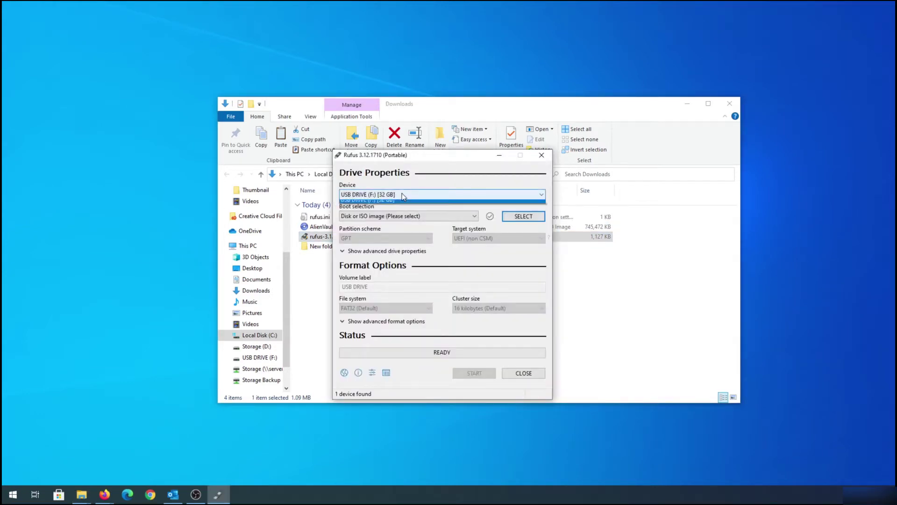
left_click(392, 205)
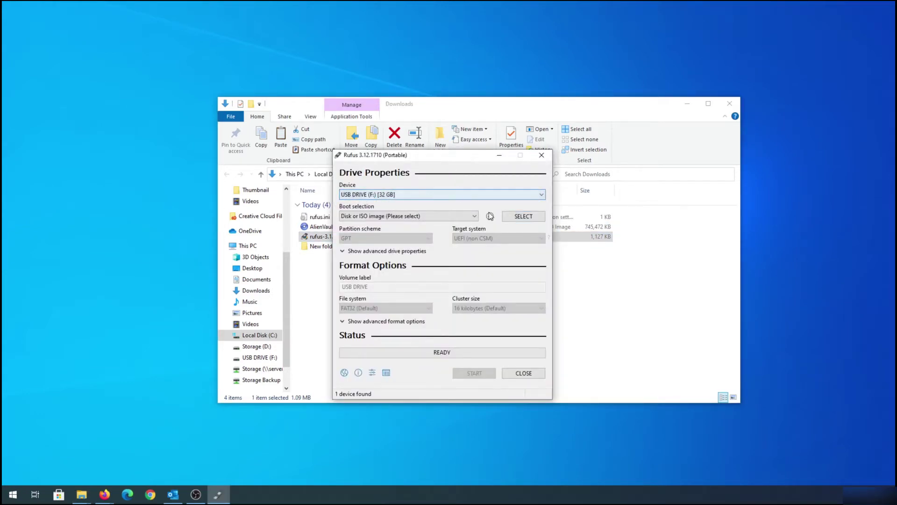
left_click(520, 220)
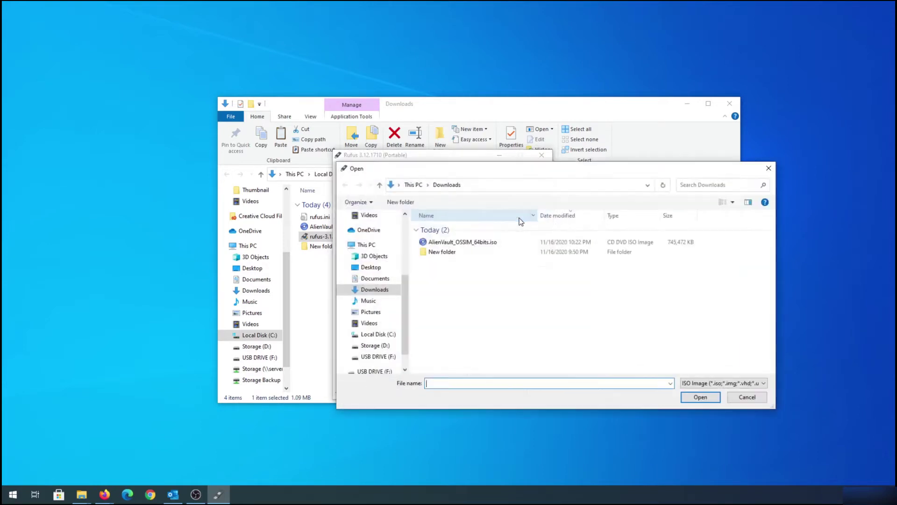
left_click(444, 245)
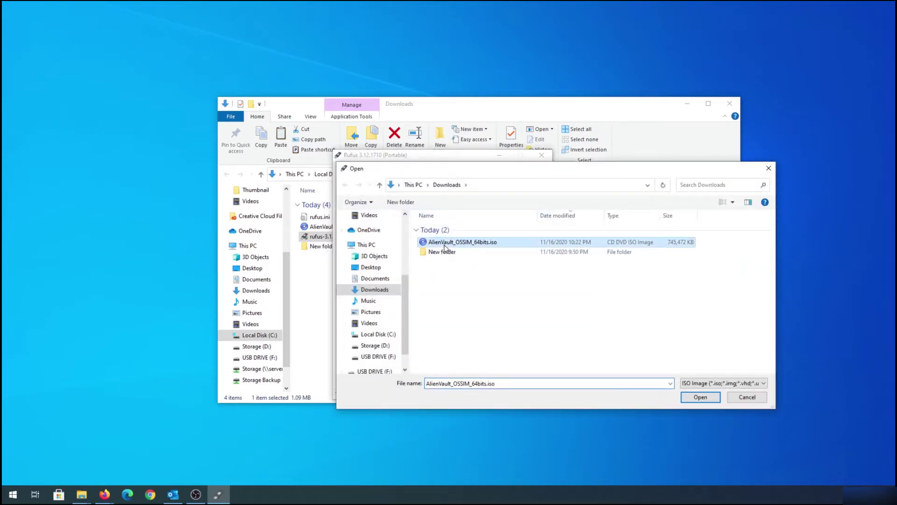
left_click(701, 396)
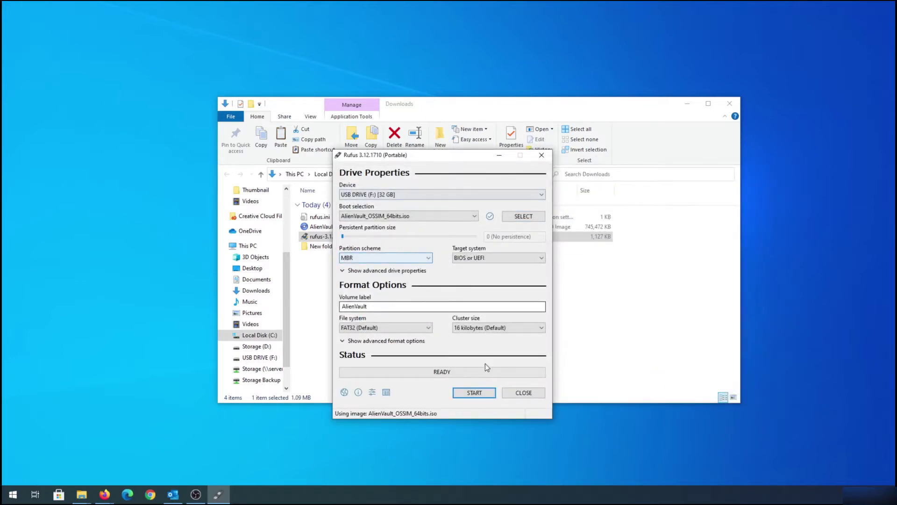
Write the image to the USB drive in ISO Image mode, allowing the Syslinux file download and the erasure of all data.
left_click(476, 391)
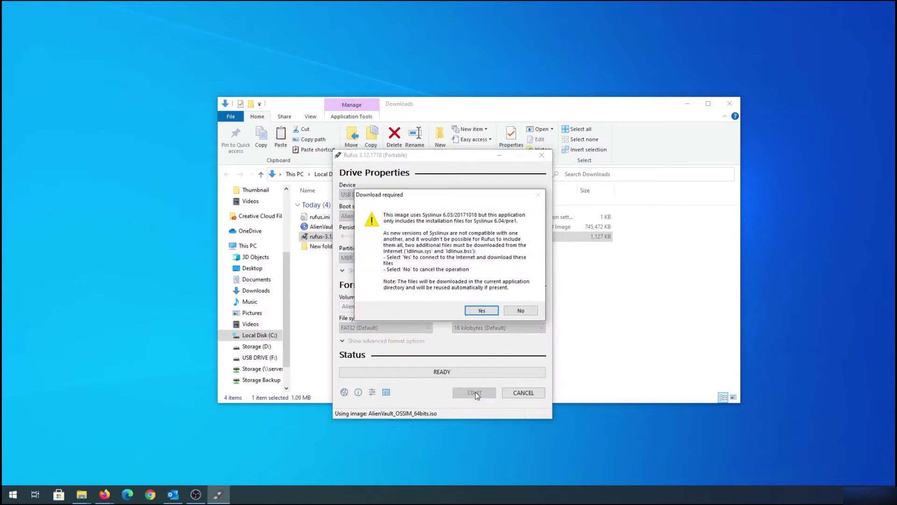
left_click(479, 310)
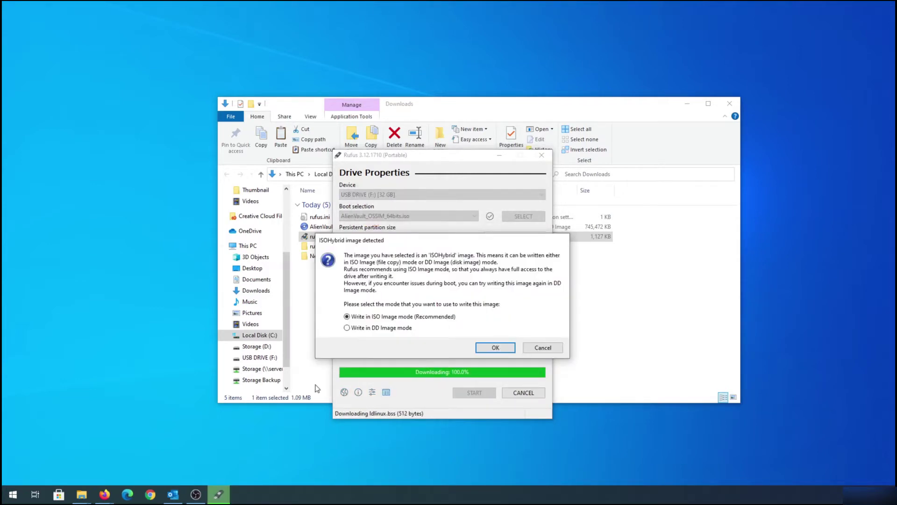
left_click(494, 347)
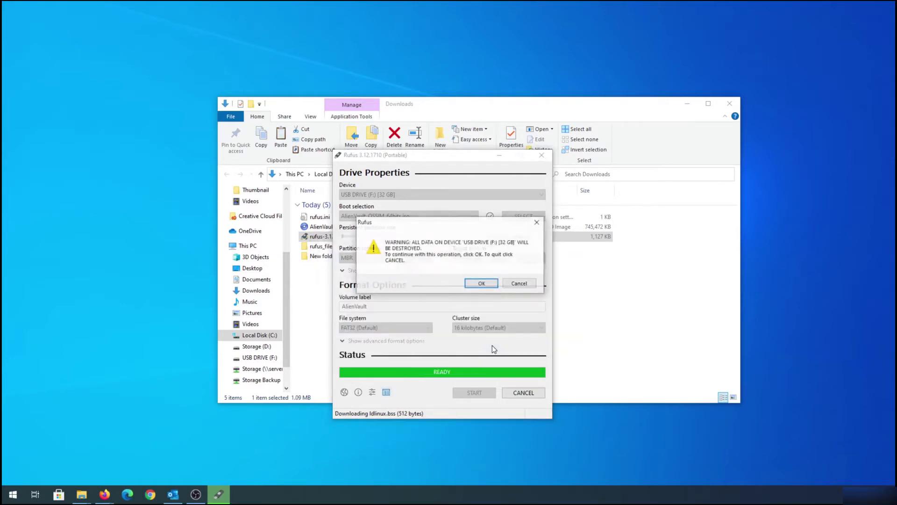
left_click(482, 284)
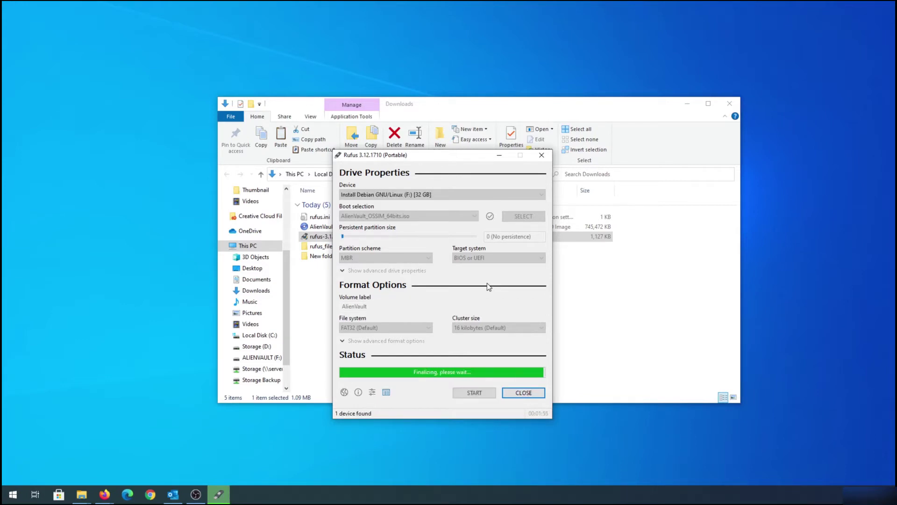
Close Rufus and eject the ALIENVAULT (F:) drive from File Explorer.
left_click(524, 393)
right_click(268, 358)
left_click(308, 278)
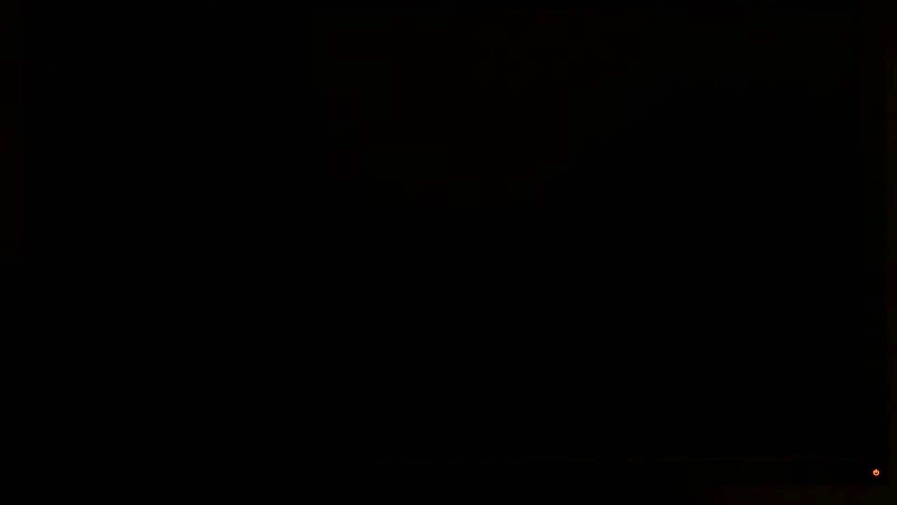
Boot the target computer from the legacy USB Storage Device and start Install AlienVault OSSIM 5.8.5 (64 Bit).
key("F12")
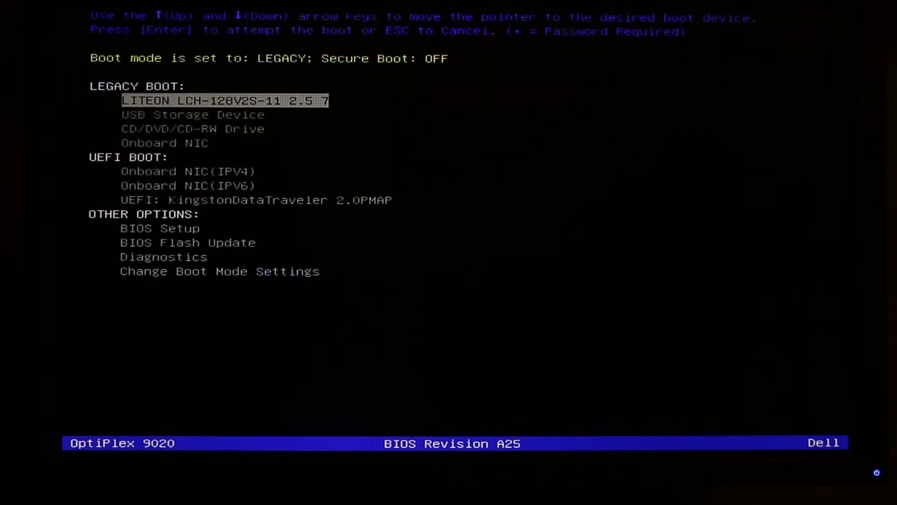
key("Down")
key("Return")
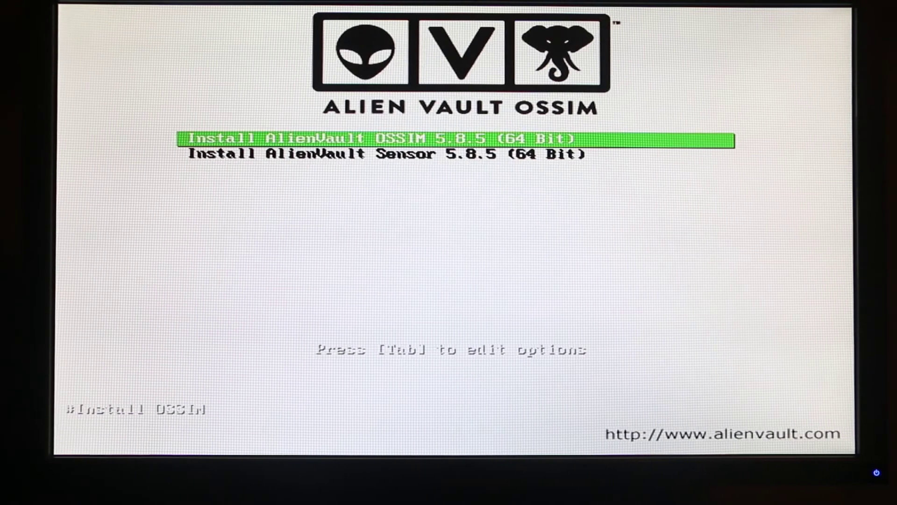
key("Return")
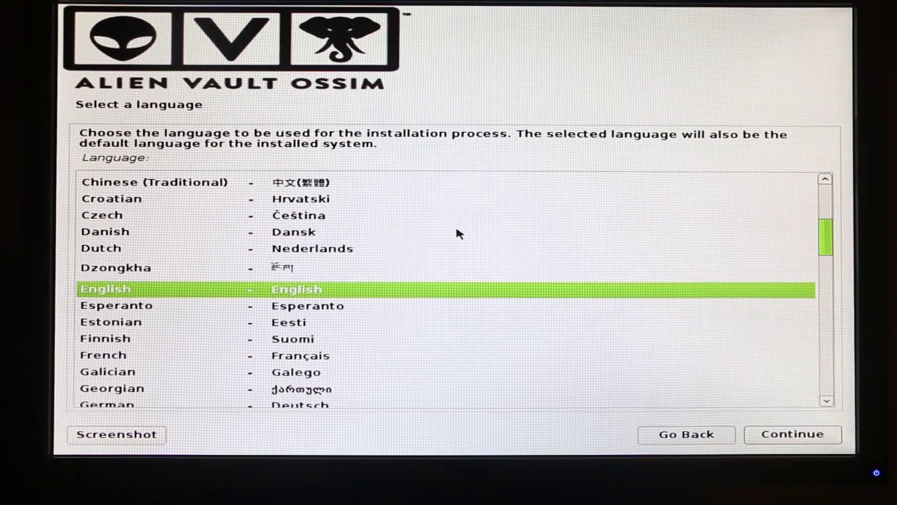
Accept English as the installation language, the default location and the American English keymap.
left_click(778, 437)
left_click(779, 437)
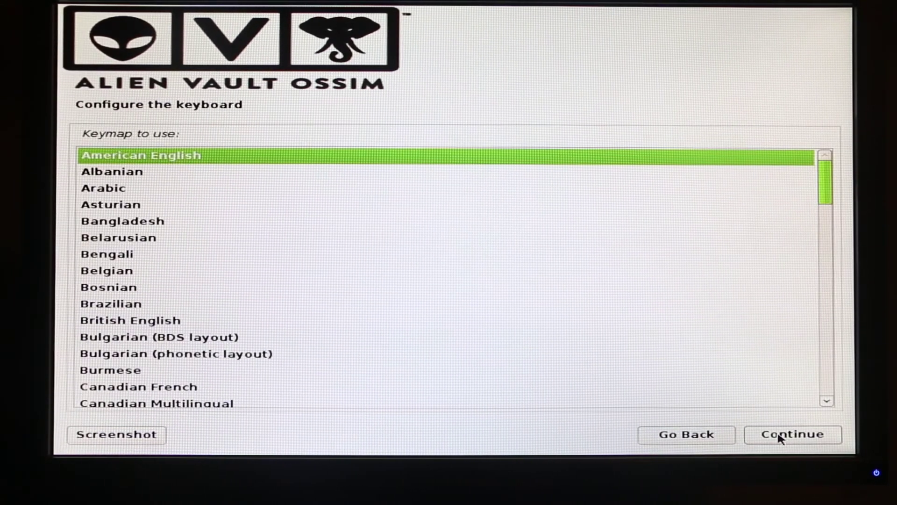
left_click(779, 438)
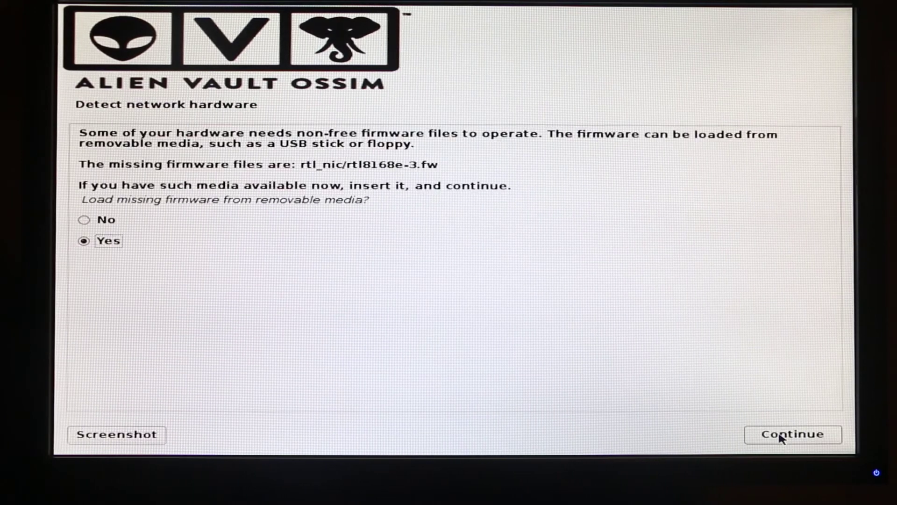
Decline loading missing firmware from removable media and use eth0 (Realtek) as the primary network interface.
left_click(84, 220)
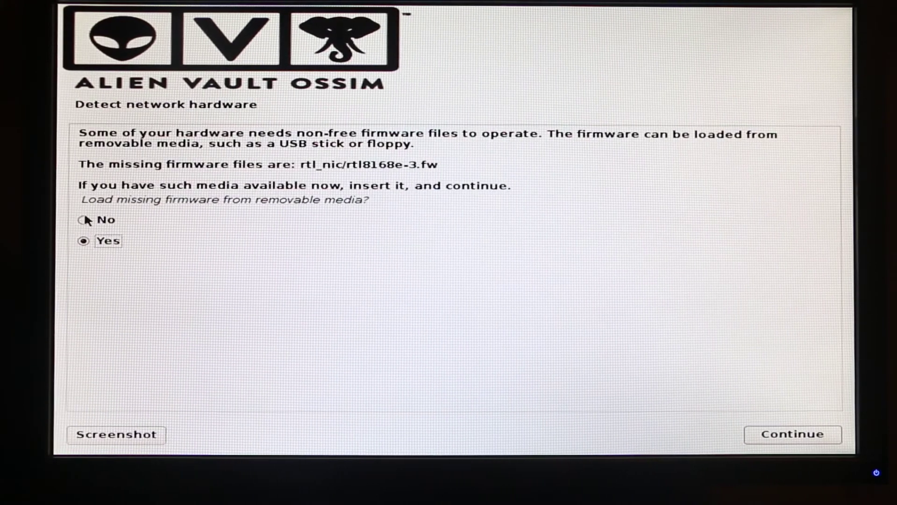
left_click(770, 434)
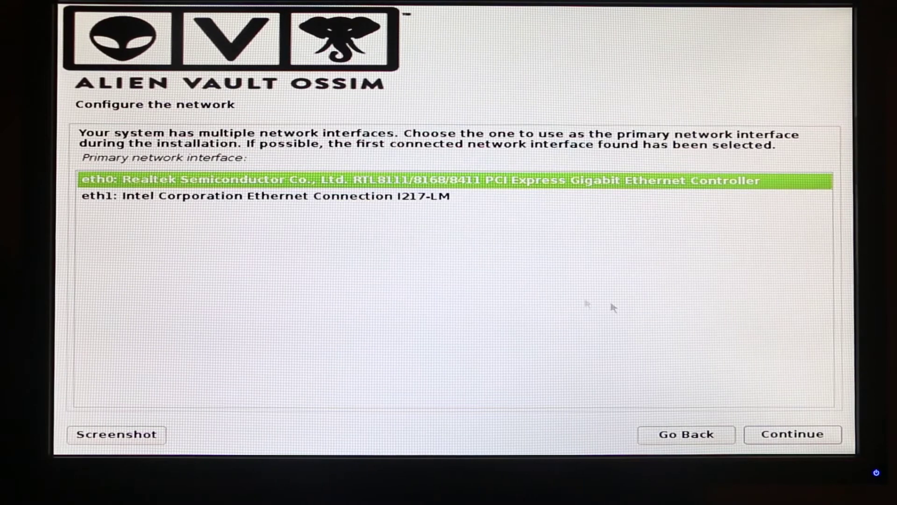
left_click(797, 435)
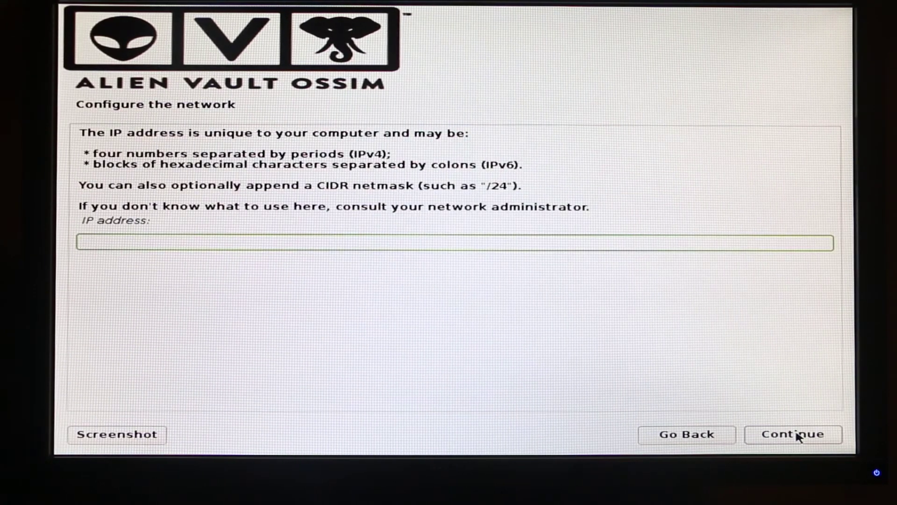
Configure the network with IP address 192.168.1.25, netmask 255.255.255.0, and 192.168.1.1 as both gateway and name server.
type("192.168.1.25")
left_click(797, 435)
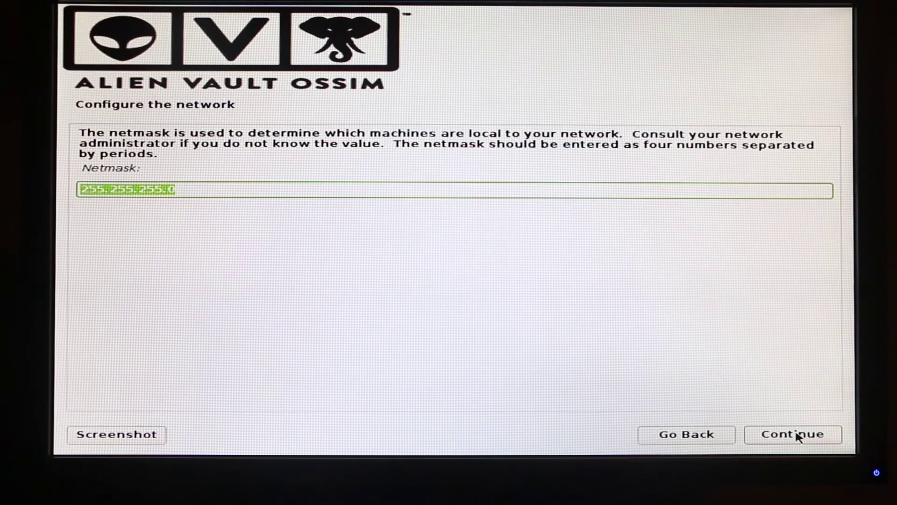
left_click(797, 436)
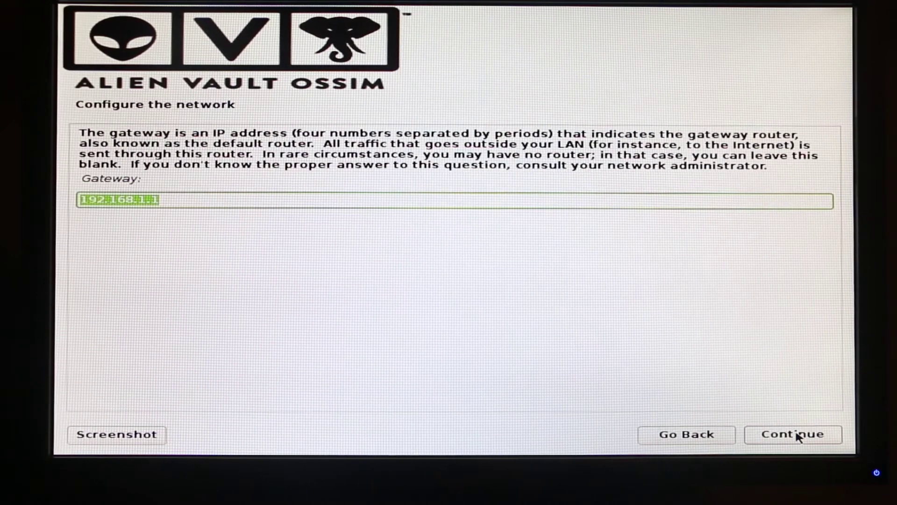
left_click(797, 436)
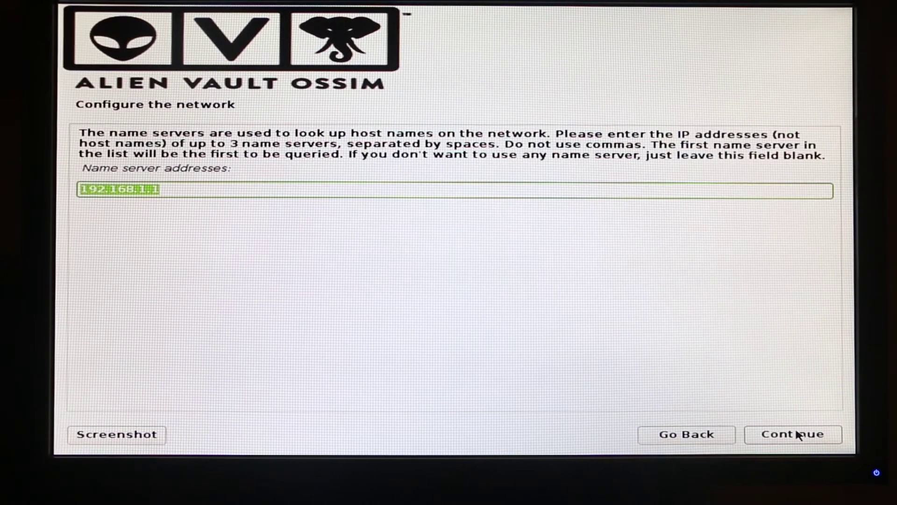
left_click(797, 434)
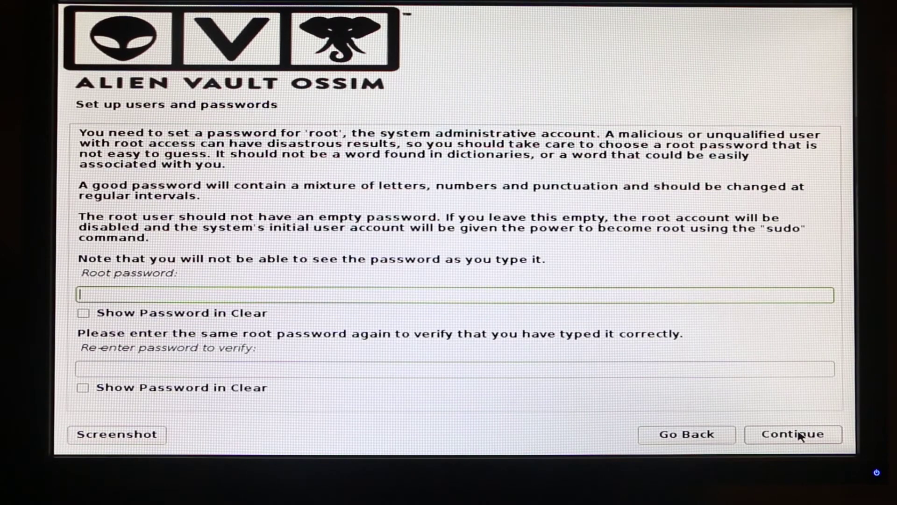
Enter and verify the root password, and select Central as the time zone.
type("*********")
key("Tab")
type("*********")
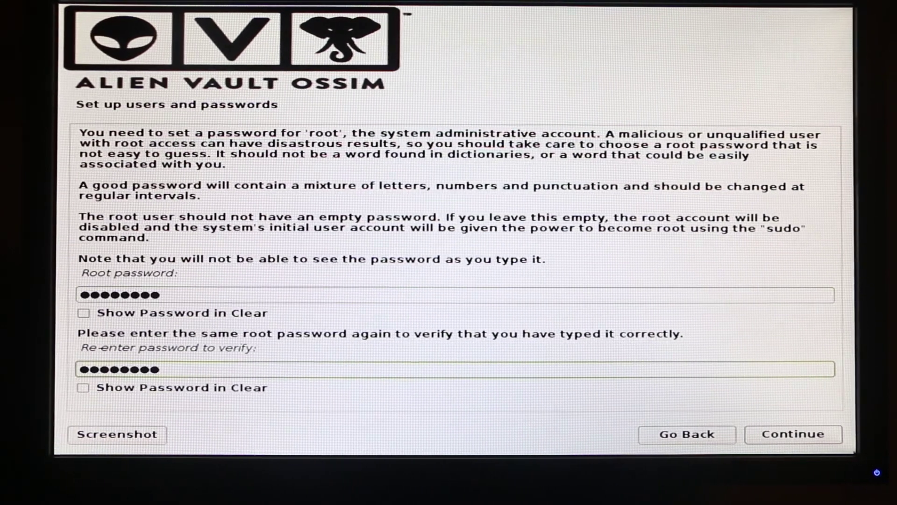
left_click(778, 437)
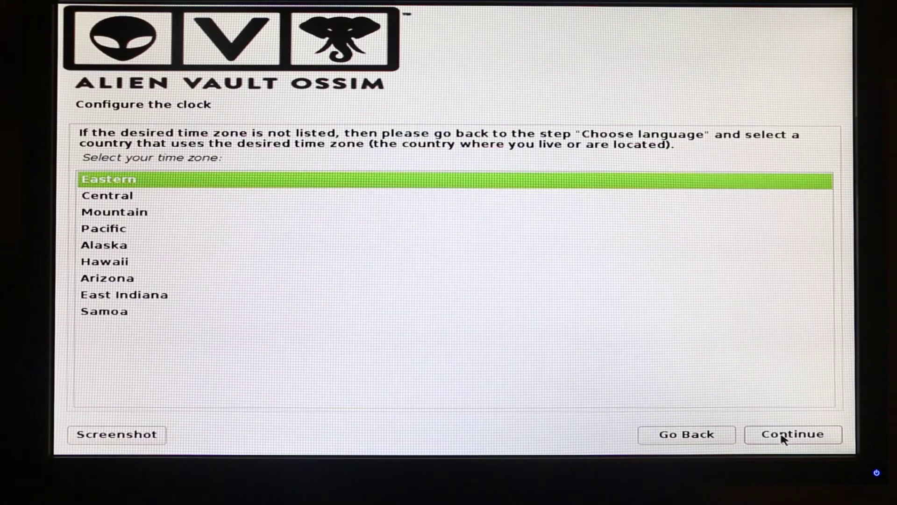
left_click(123, 197)
left_click(795, 435)
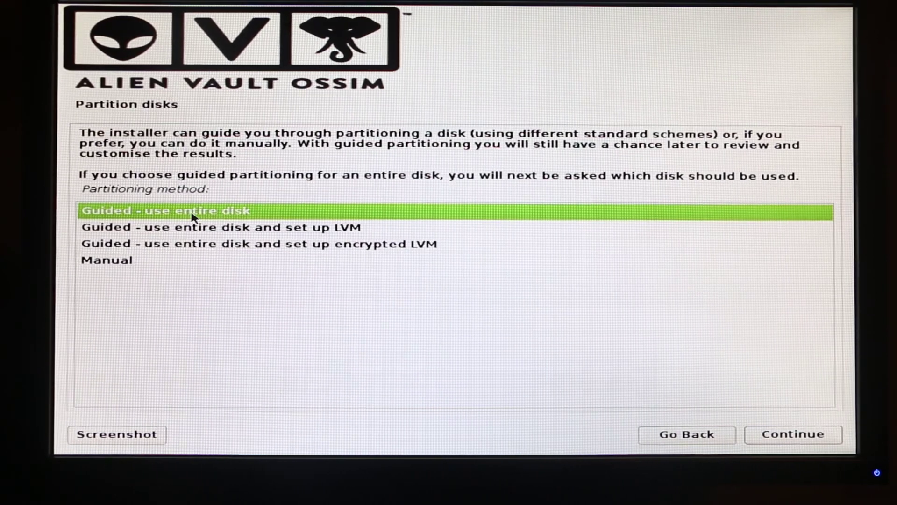
Partition the 128.0 GB ATA LITEON disk (sda) with the guided method that uses the entire disk.
left_click(802, 435)
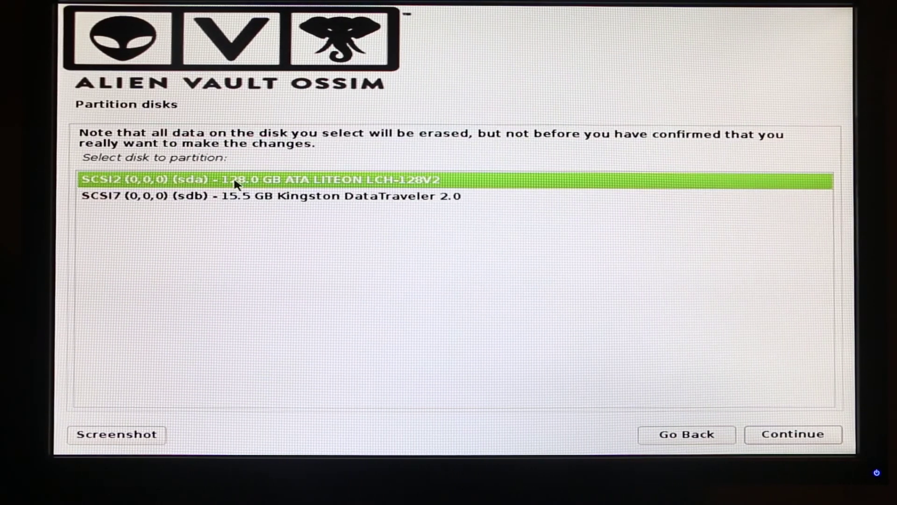
left_click(801, 437)
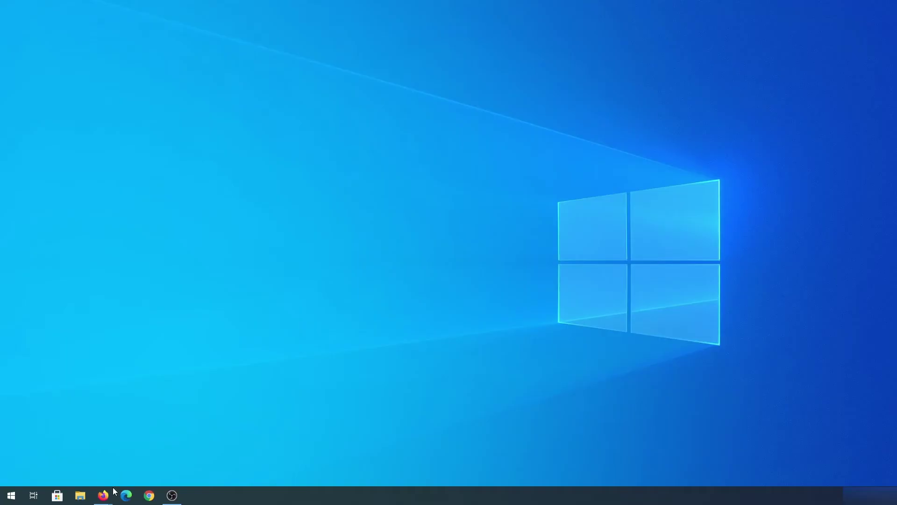
Switch to Firefox, open 192.168.1.25 and accept the risk of the self-signed certificate to reach the OSSIM web interface.
mouse_move(105, 493)
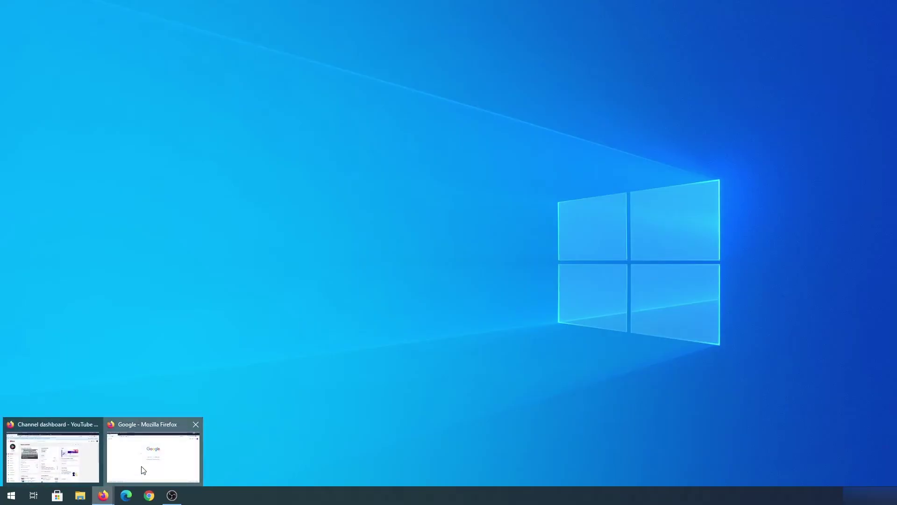
left_click(144, 470)
left_click(222, 40)
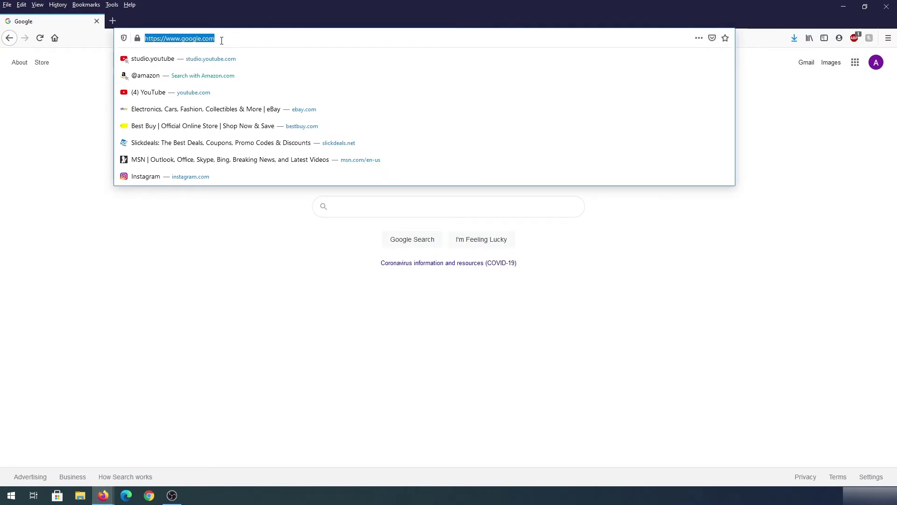
type("192.168.1.25/")
key("Return")
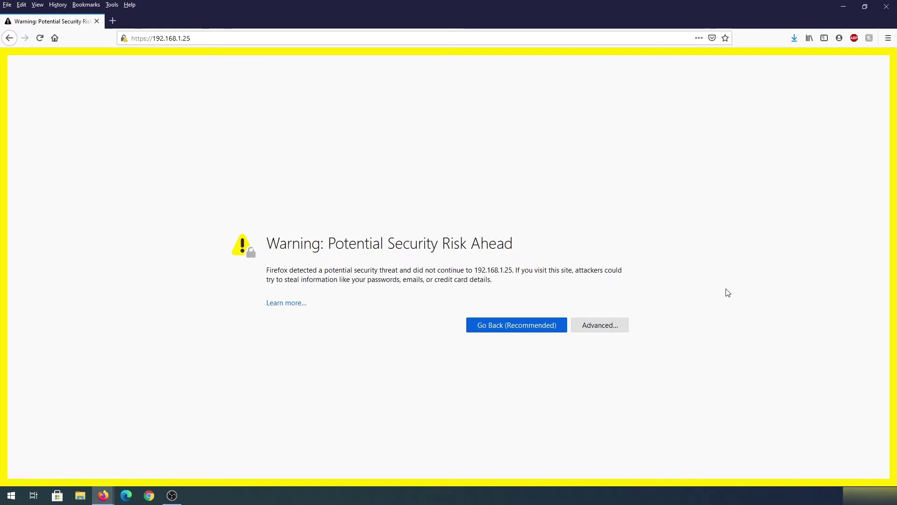
left_click(608, 325)
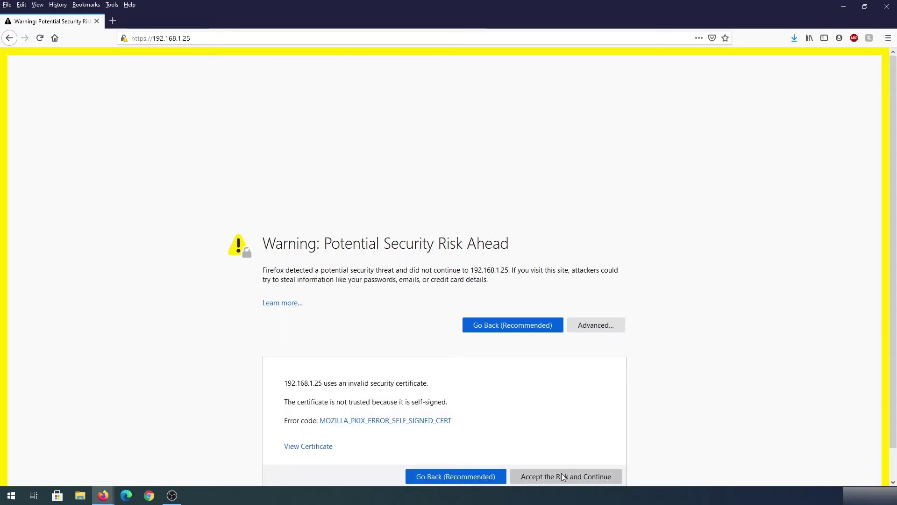
left_click(571, 482)
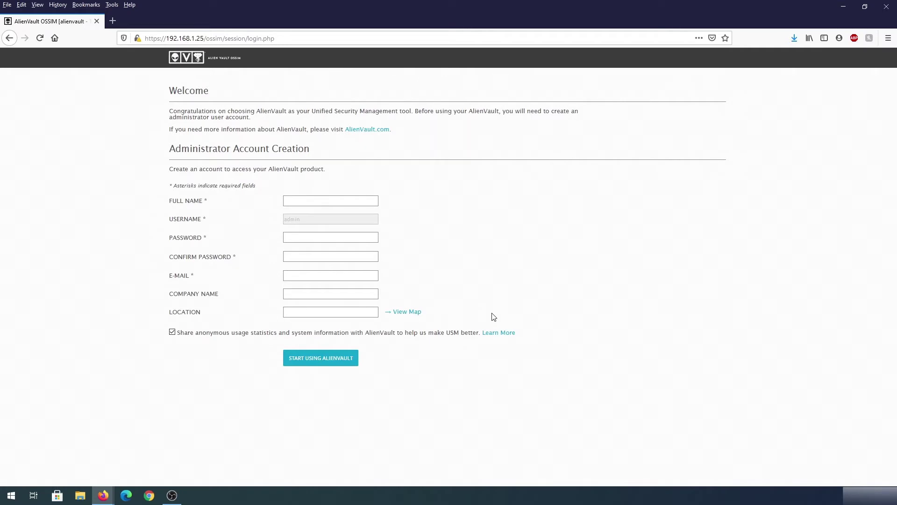
Create the administrator account with full name, password and e-mail, opting out of sharing anonymous usage statistics.
left_click(320, 200)
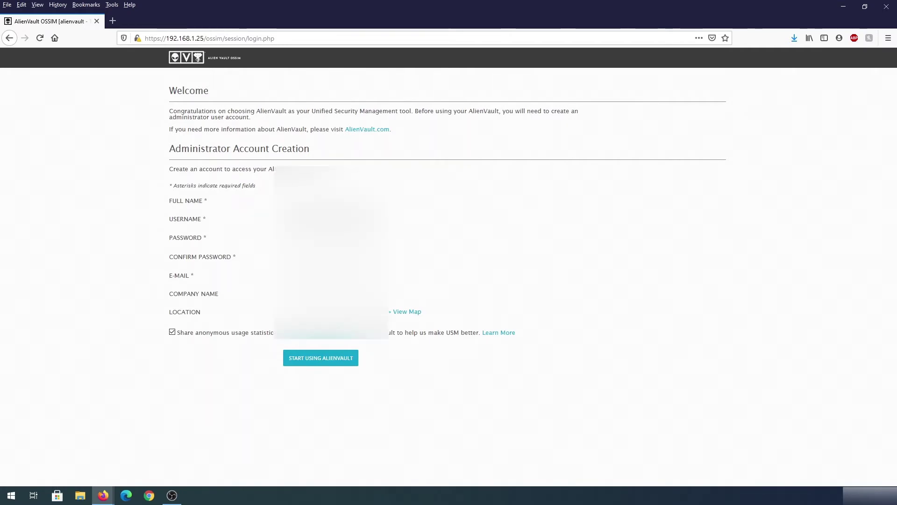
left_click(172, 338)
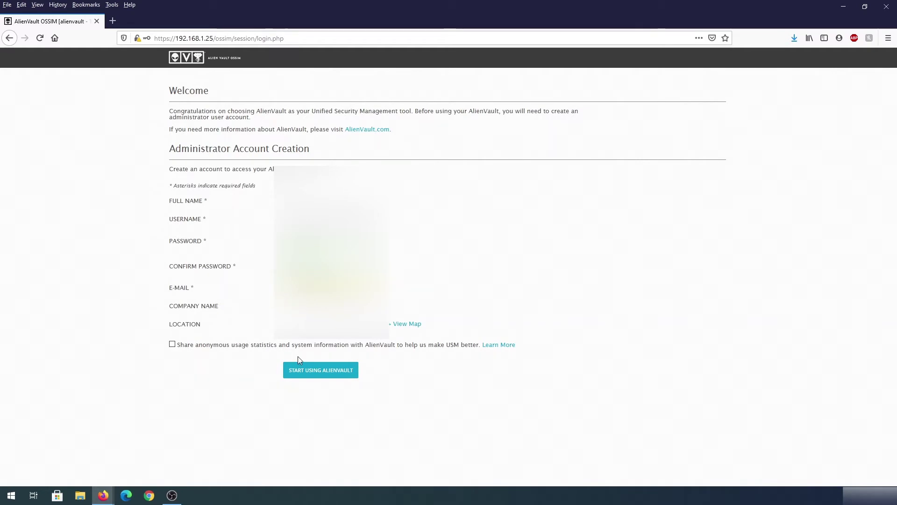
left_click(316, 372)
Log in to OSSIM as admin with the account password.
left_click(454, 204)
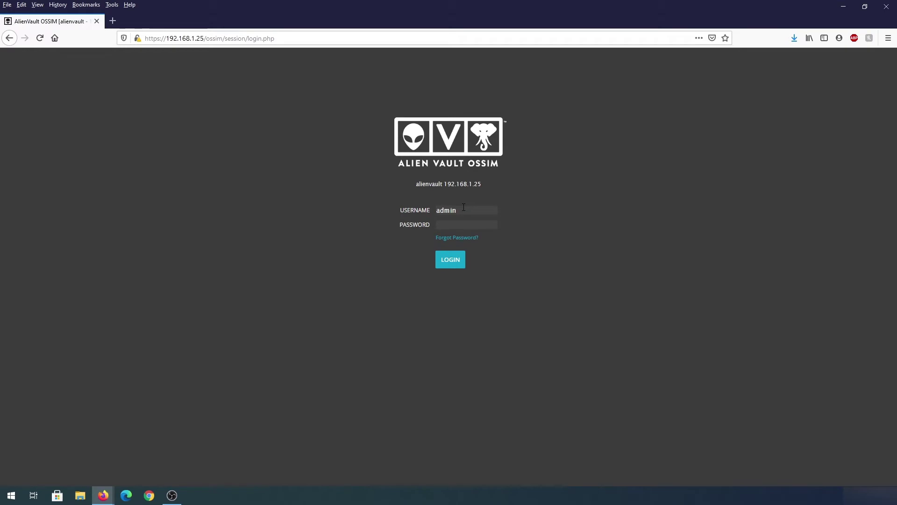
left_click(463, 223)
type("aa")
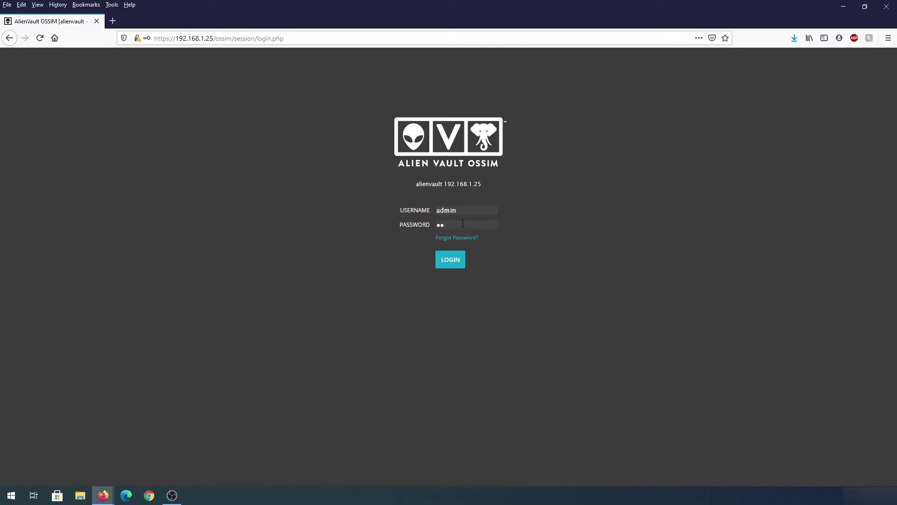
type("aaa")
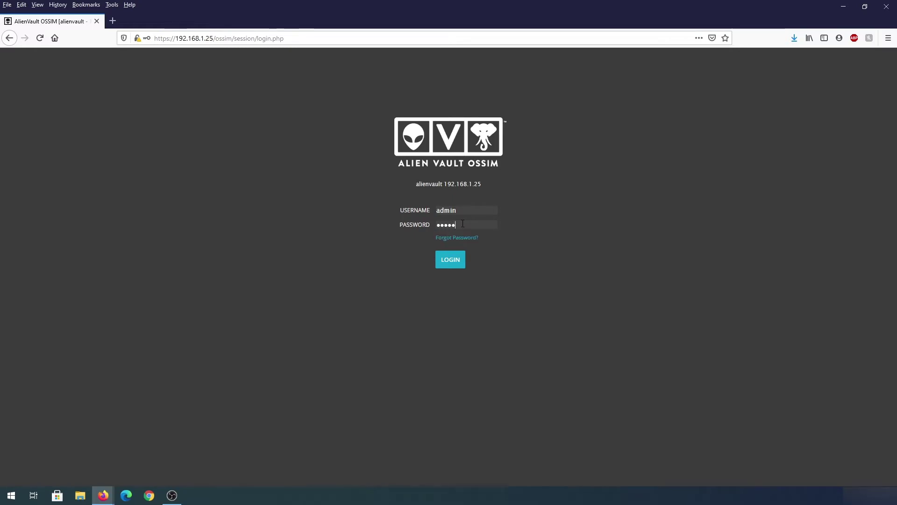
key("Return")
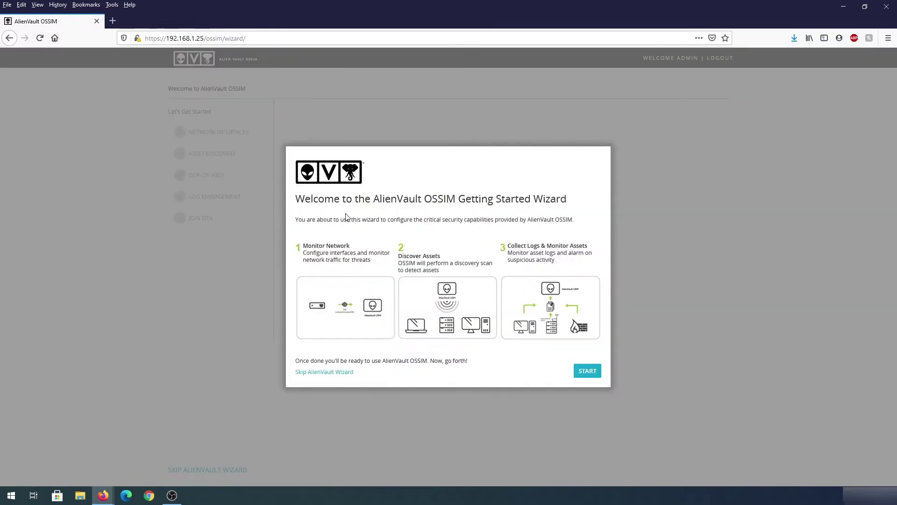
Start the Getting Started wizard and continue past the network interfaces without changes.
left_click(593, 372)
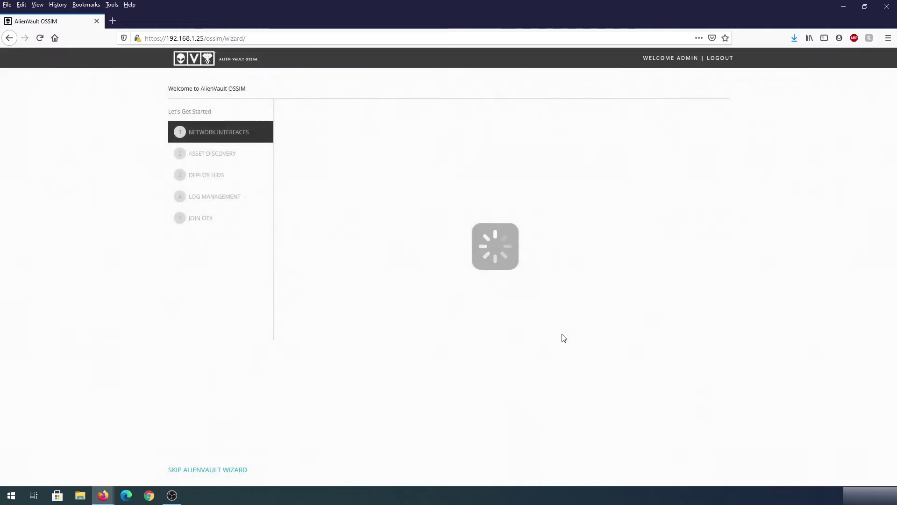
left_click(715, 465)
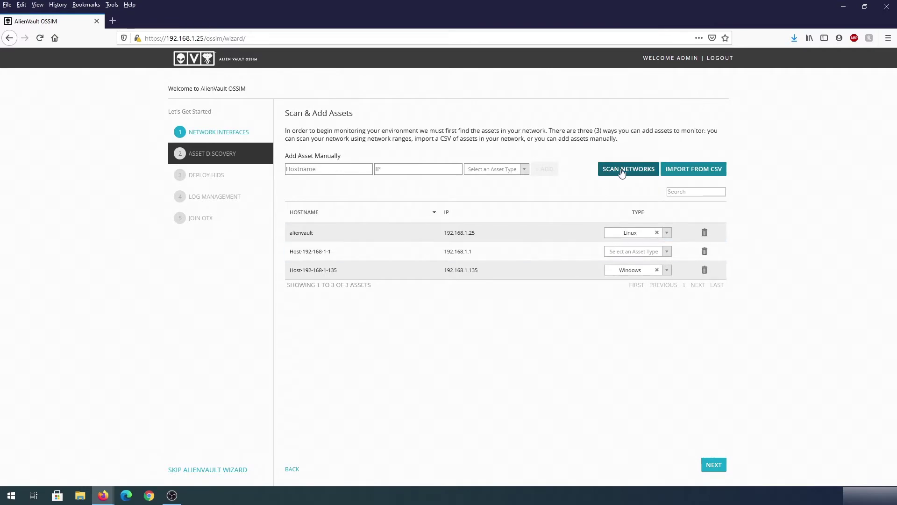
Scan the Local_192_168_1_0_24 network for assets and keep the weekly scan schedule.
left_click(623, 173)
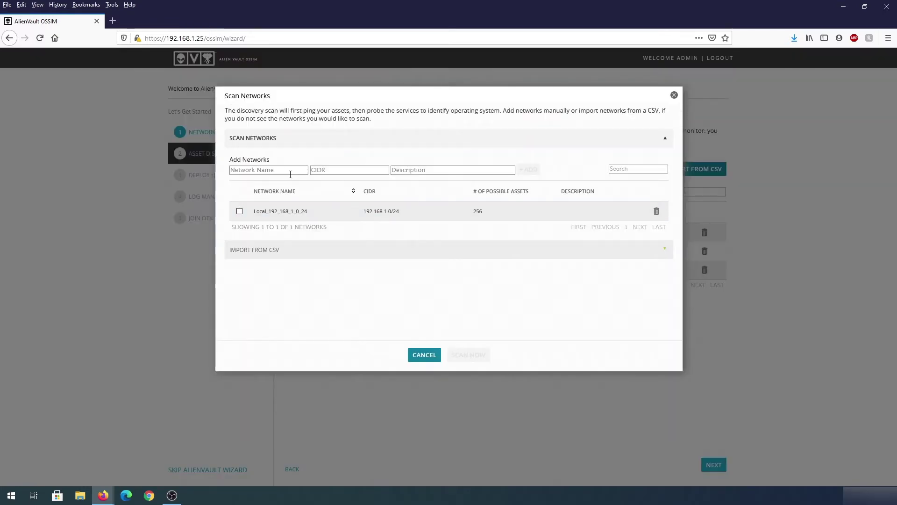
left_click(240, 212)
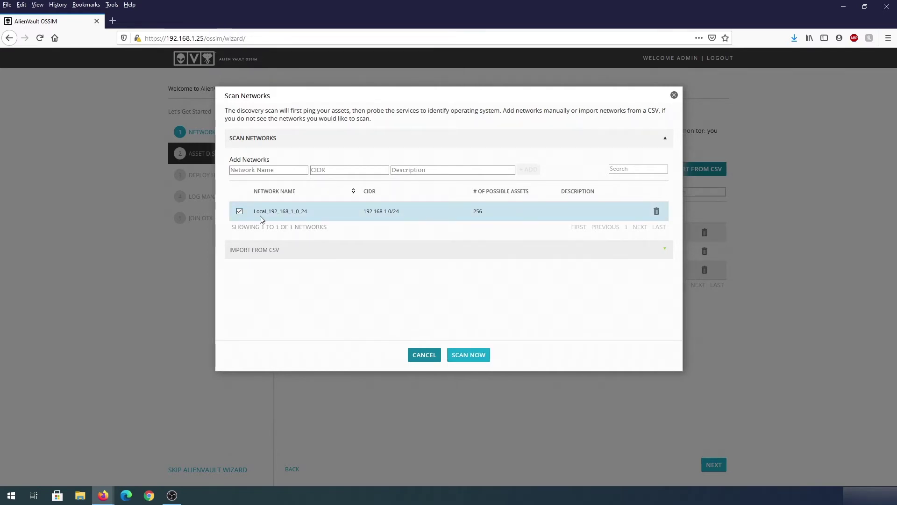
left_click(468, 358)
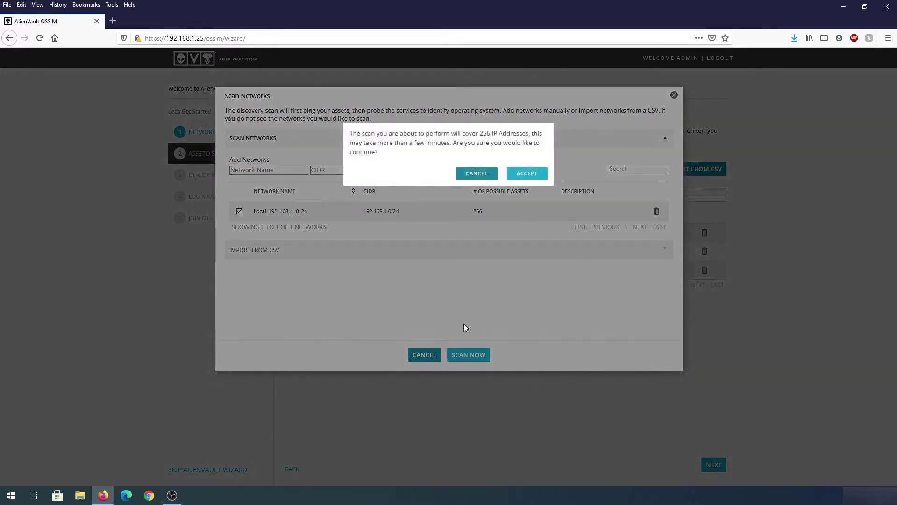
left_click(528, 173)
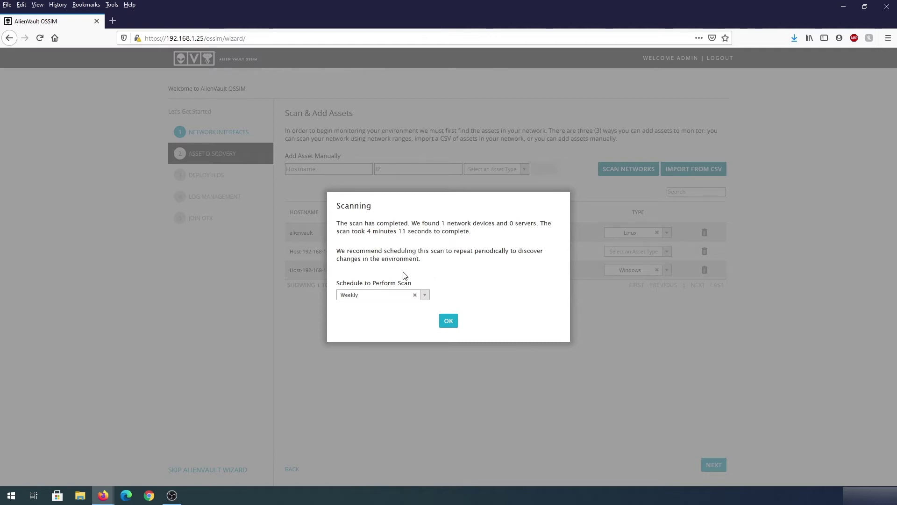
left_click(448, 322)
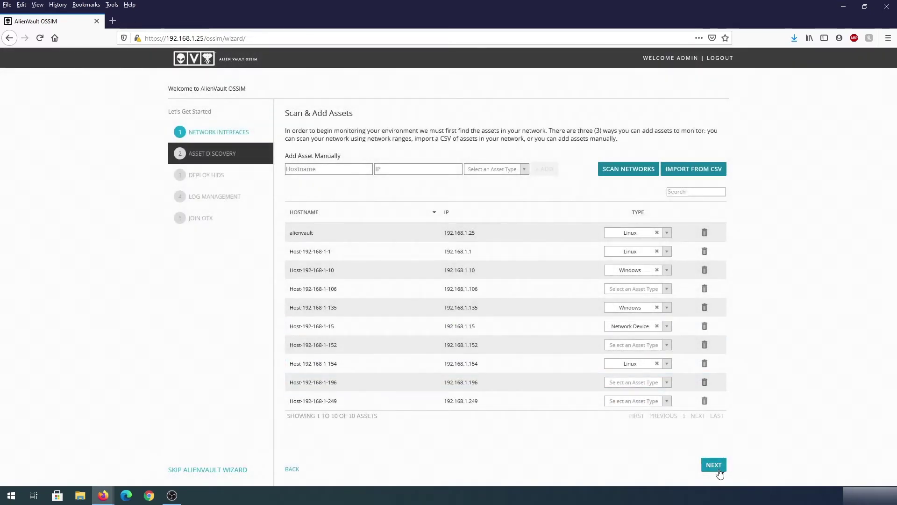
Continue to HIDS deployment, expand the Windows hosts of Local_192_168_1_0_24 and proceed without deploying an agent.
left_click(715, 467)
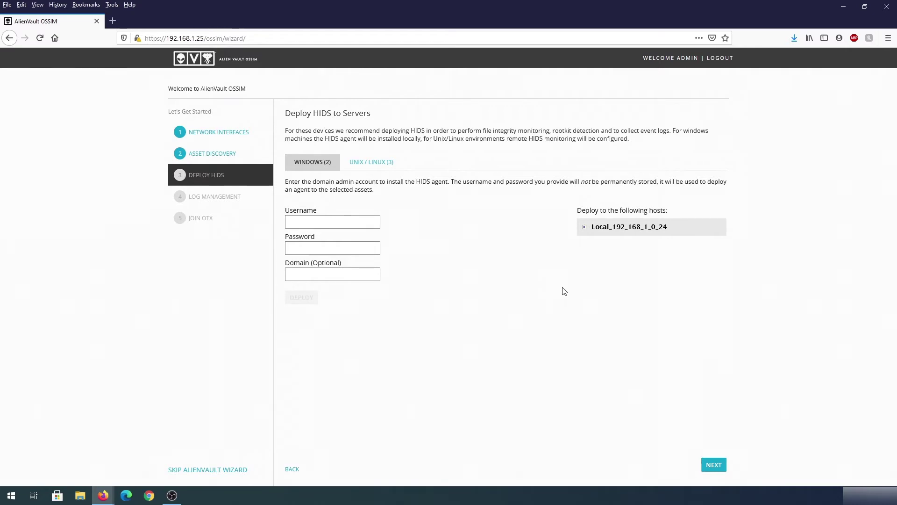
left_click(584, 227)
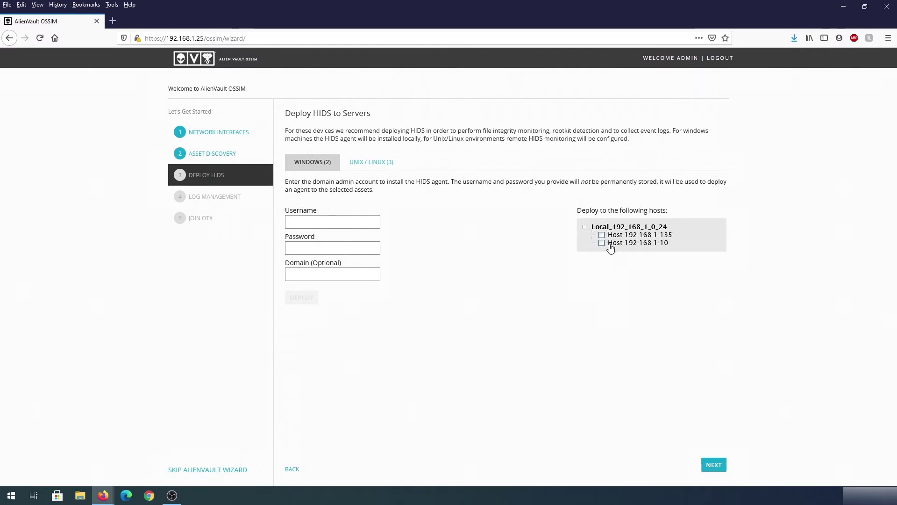
left_click(714, 465)
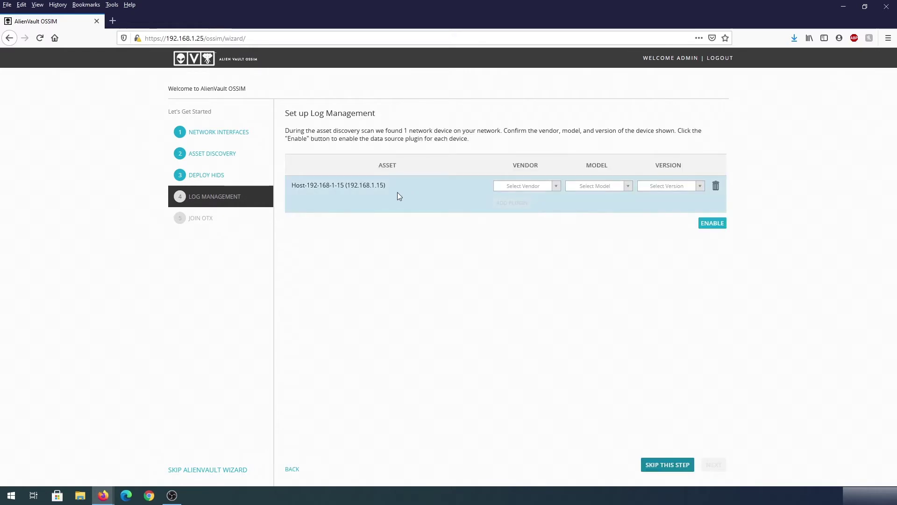
Set Host-192-168-1-15 to vendor Adtran, model NetVanta, and enable its data source plugin.
left_click(557, 187)
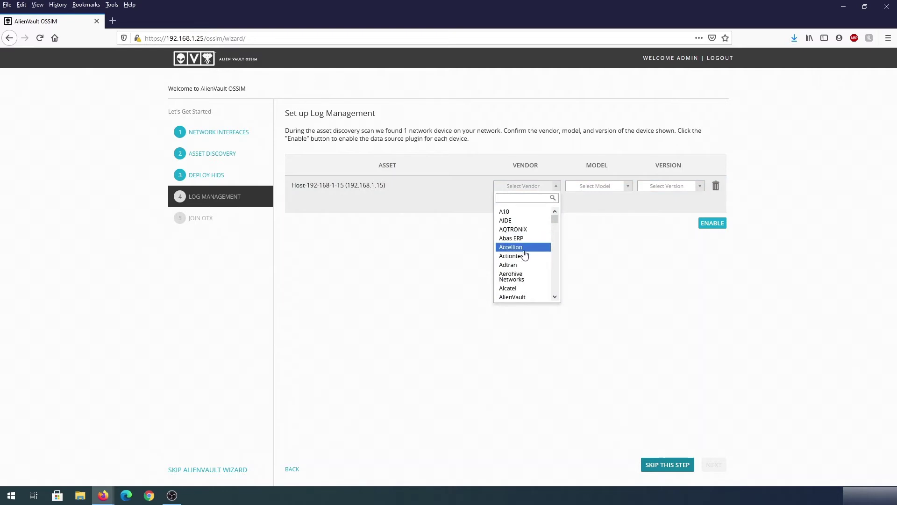
left_click(529, 264)
left_click(627, 187)
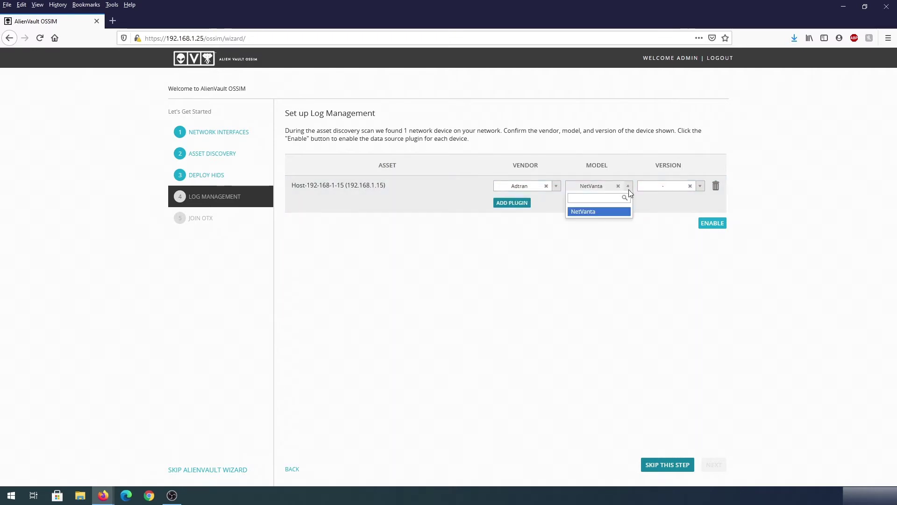
left_click(700, 187)
left_click(699, 186)
left_click(700, 187)
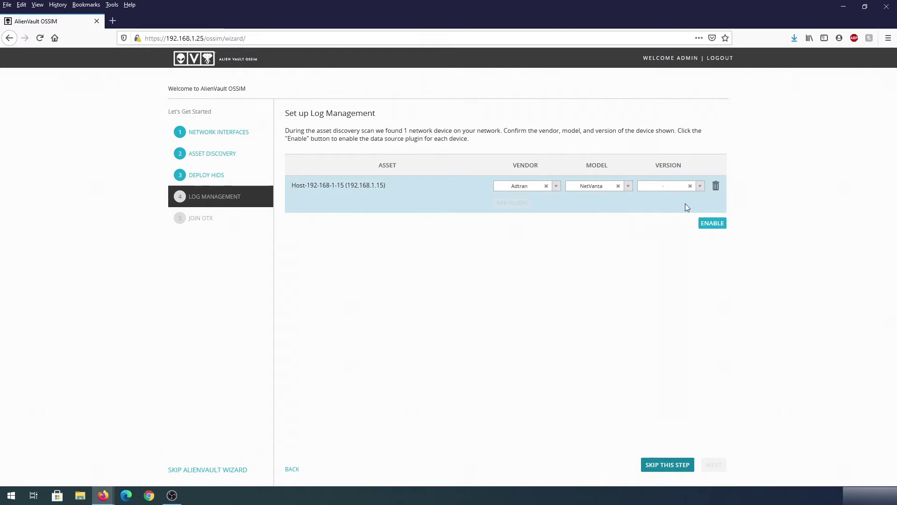
left_click(711, 224)
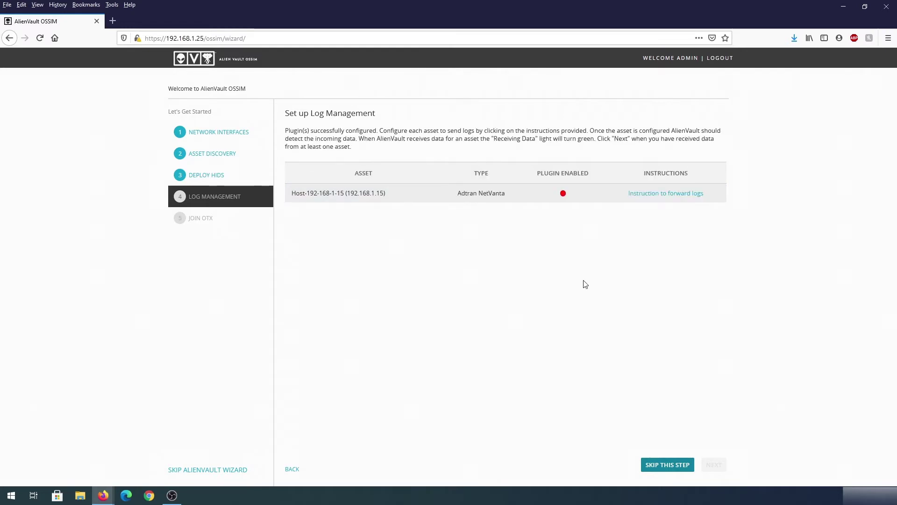
Skip the rest of log management and joining OTX, finish the wizard and choose to explore AlienVault OSSIM.
left_click(677, 469)
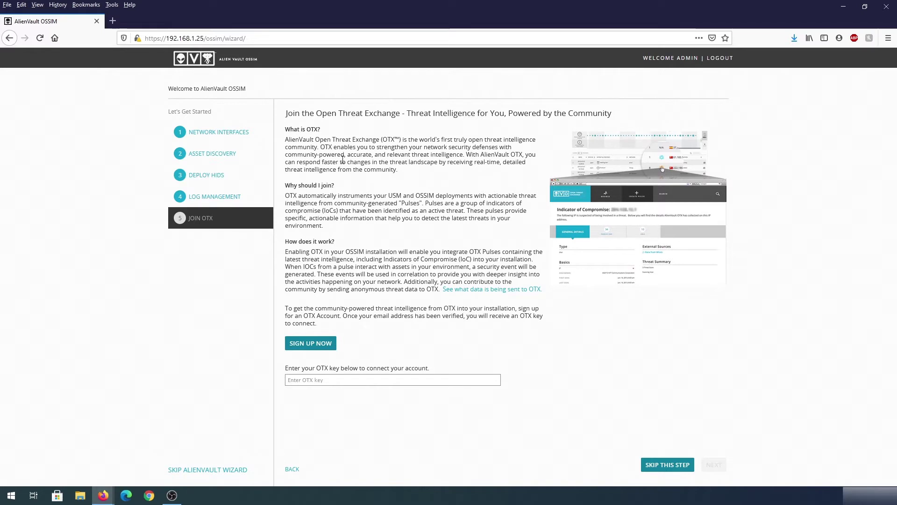
left_click(663, 465)
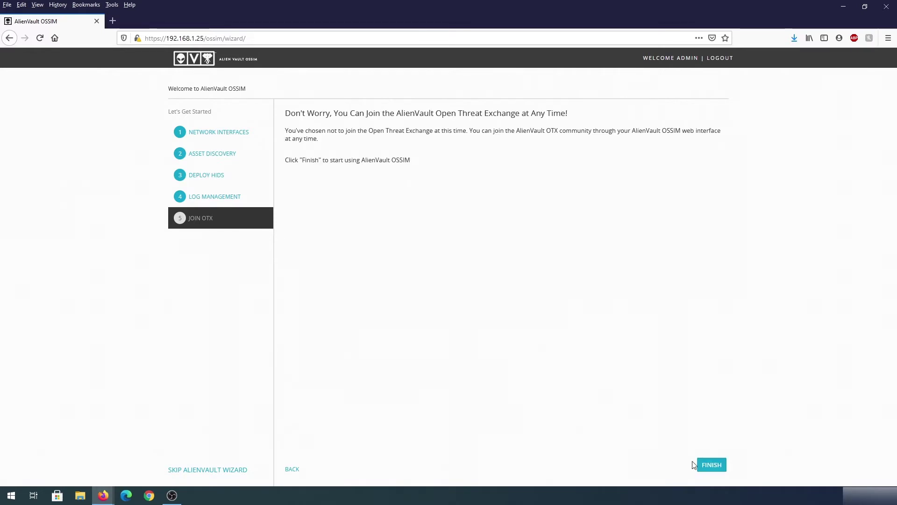
left_click(705, 465)
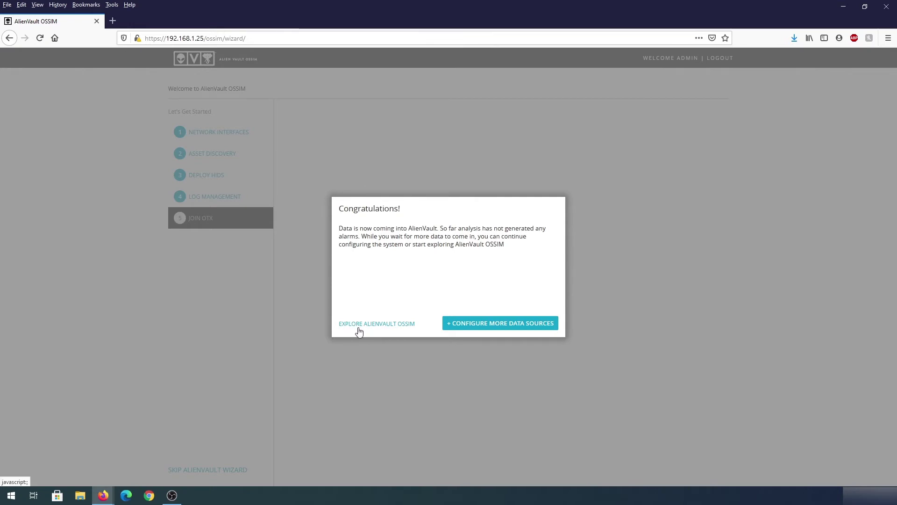
left_click(379, 330)
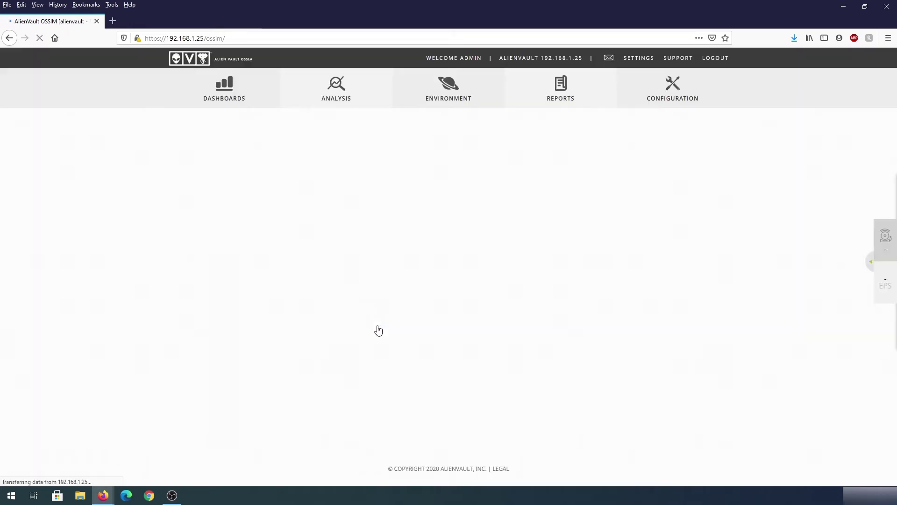
Opt out of sharing anonymous usage statistics and system information, and save that choice.
left_click(330, 147)
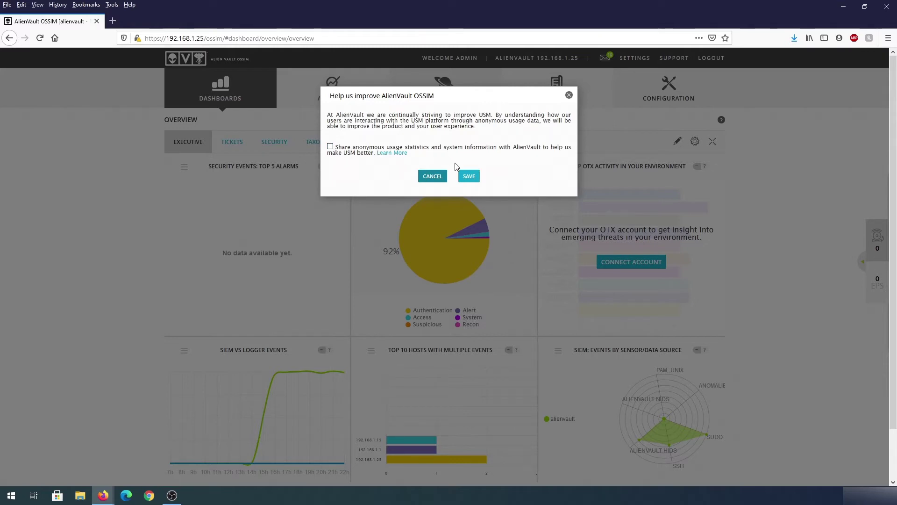
left_click(469, 176)
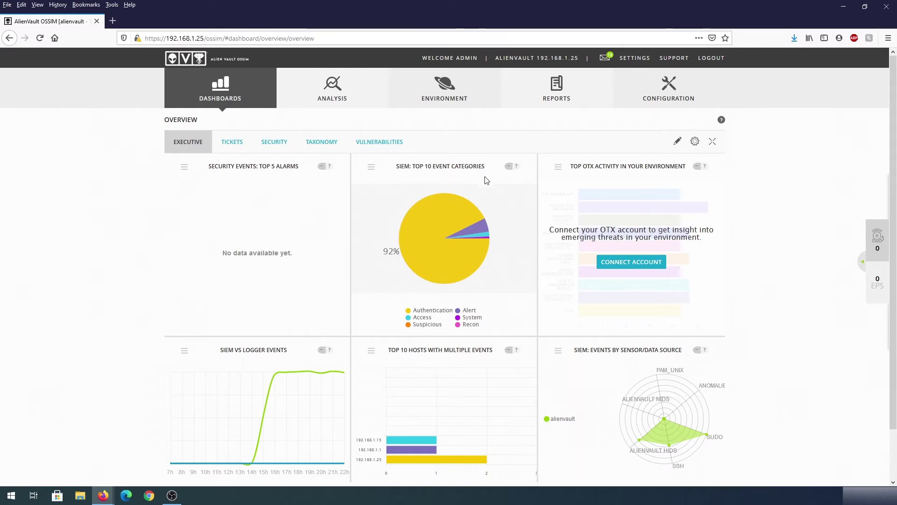
Review the Executive overview charts and open the Tickets dashboard.
mouse_move(424, 448)
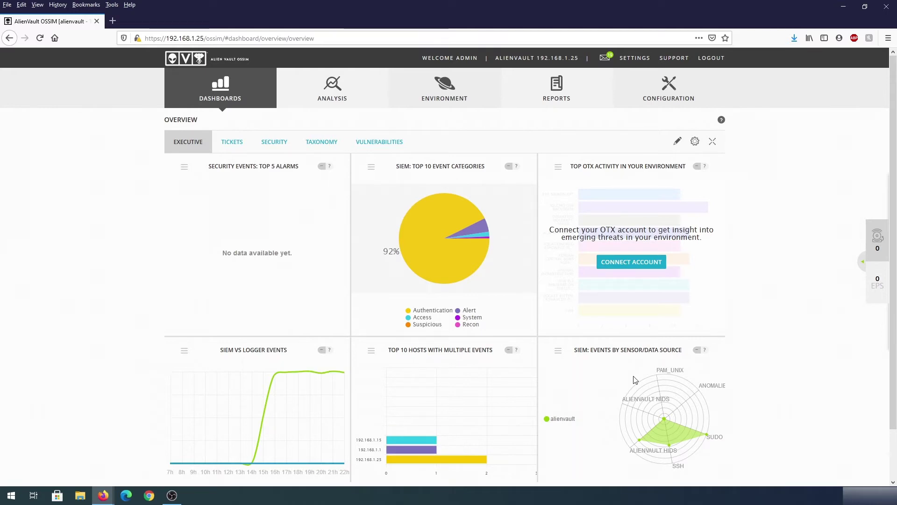
left_click(231, 140)
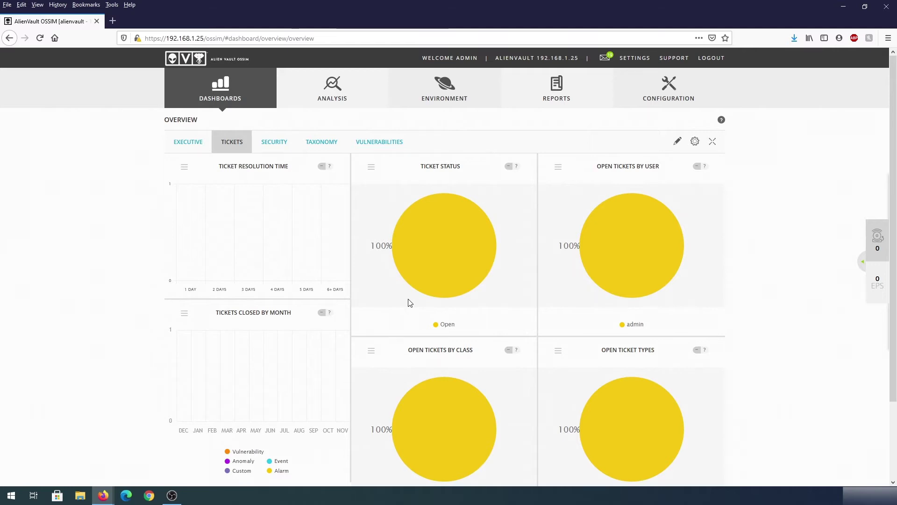
Review the Security dashboard charts, then view the Taxonomy and Vulnerabilities dashboards of the overview.
left_click(279, 148)
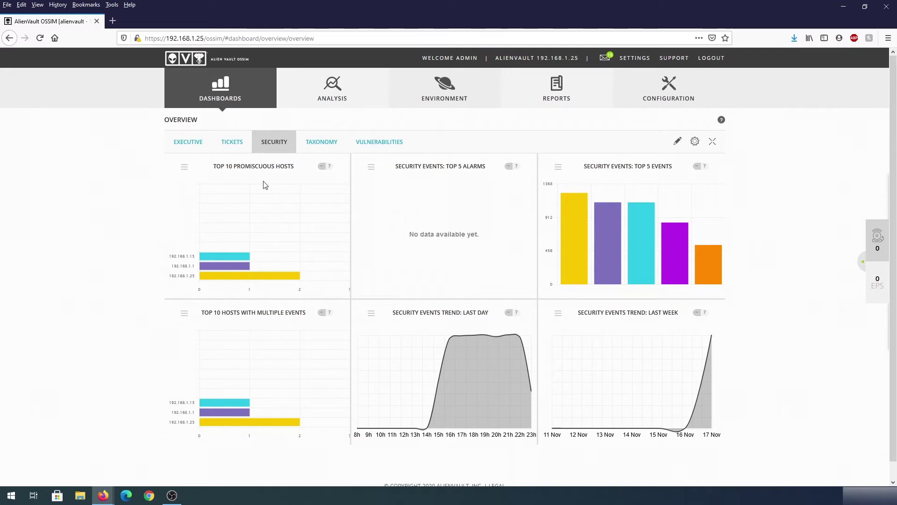
mouse_move(221, 260)
left_click(332, 149)
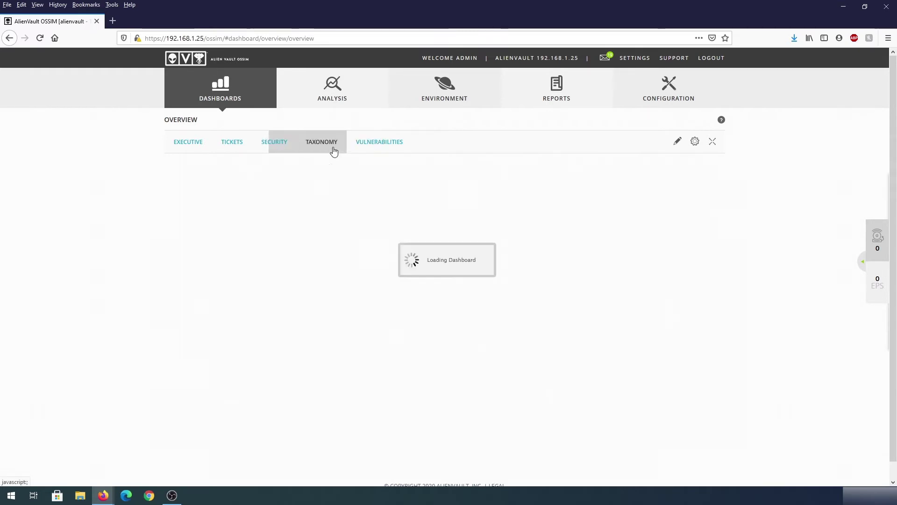
left_click(390, 153)
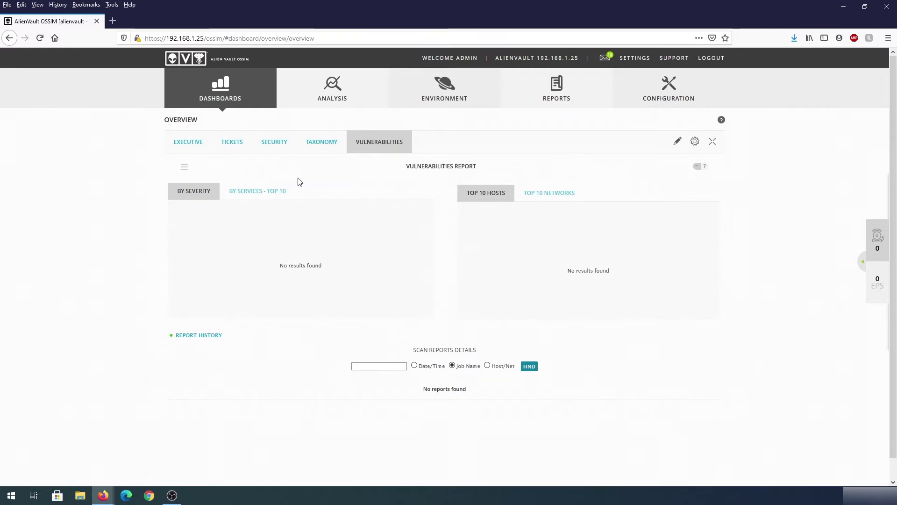
View the Deployment Status page and the Open Threat Exchange page of the dashboards.
mouse_move(231, 86)
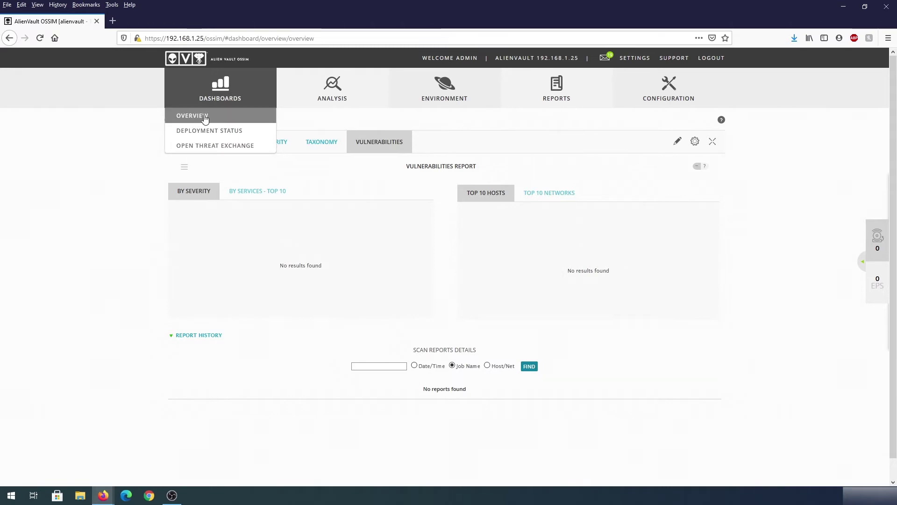
left_click(206, 136)
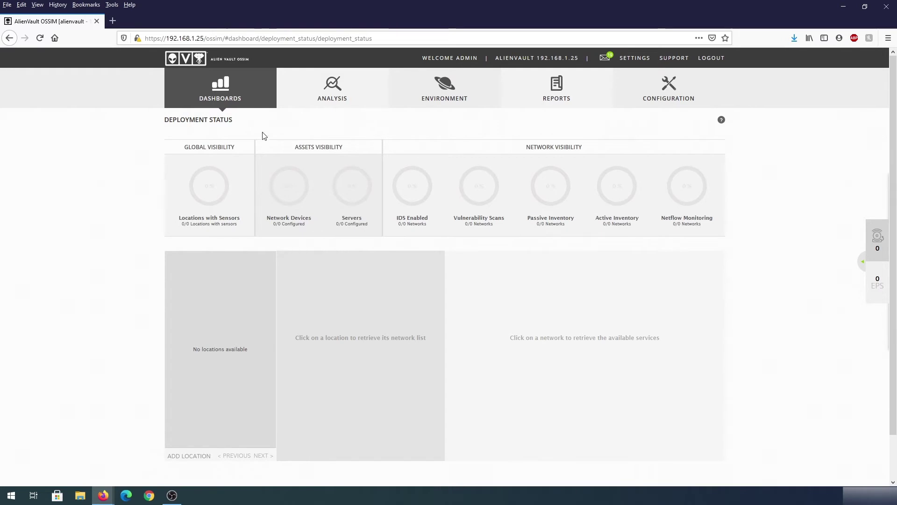
mouse_move(230, 88)
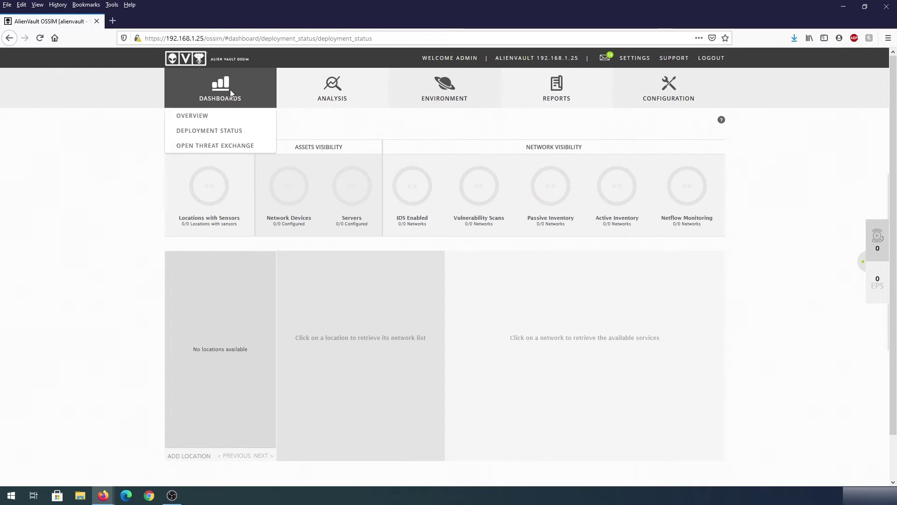
left_click(230, 149)
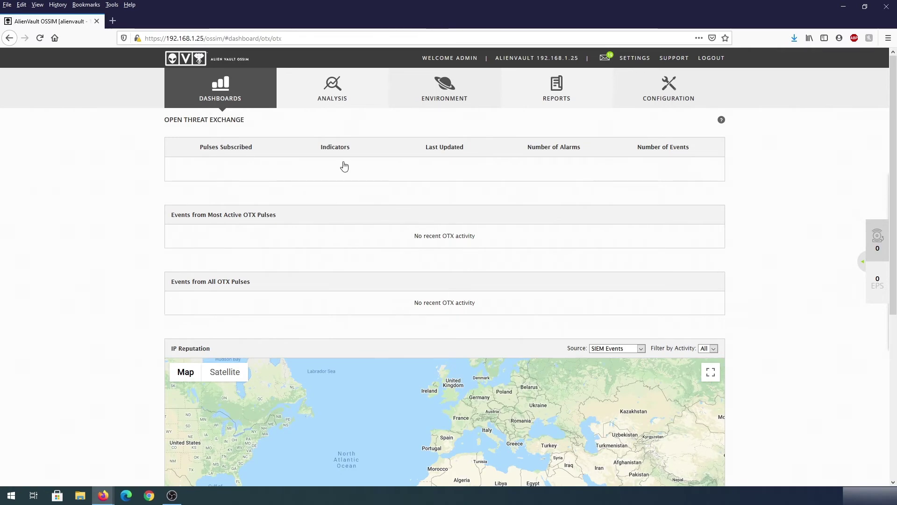
Examine the Alarms analysis page, including its filters and 31-day alarm graph, and switch to the group view.
mouse_move(342, 91)
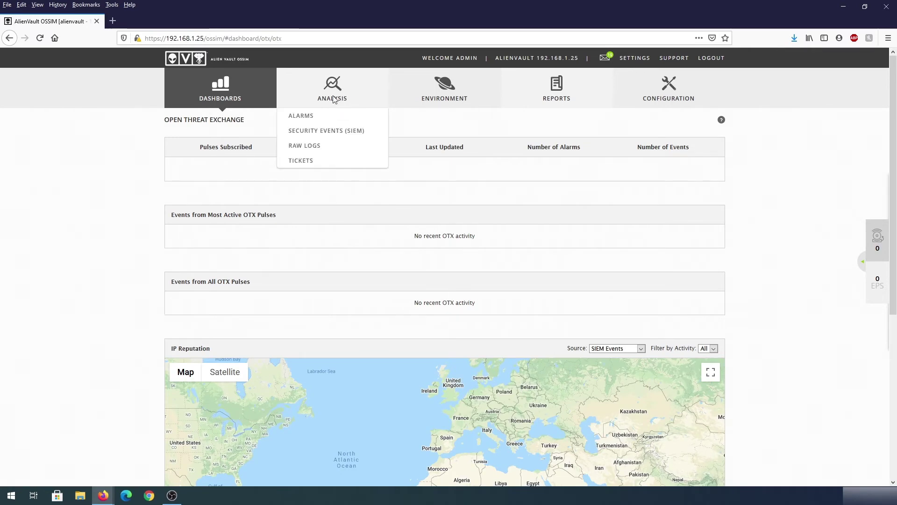
left_click(299, 115)
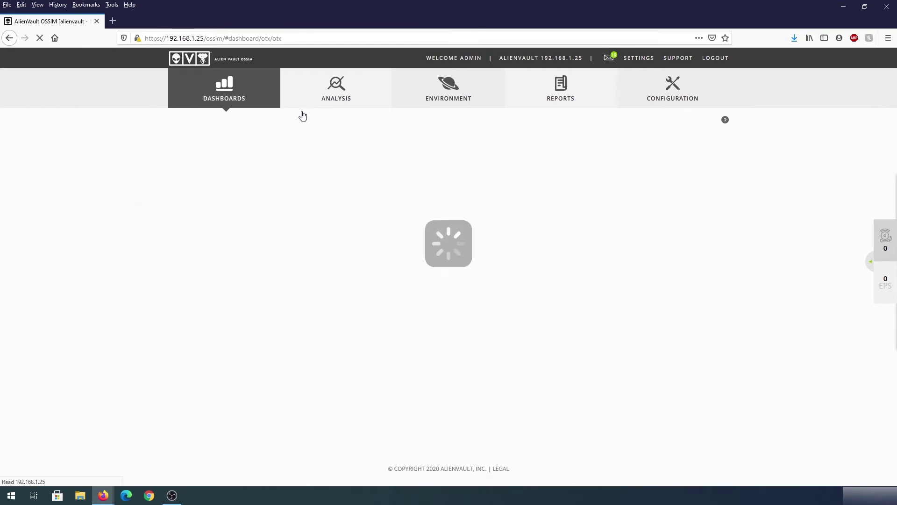
scroll(341, 177, "down", 2)
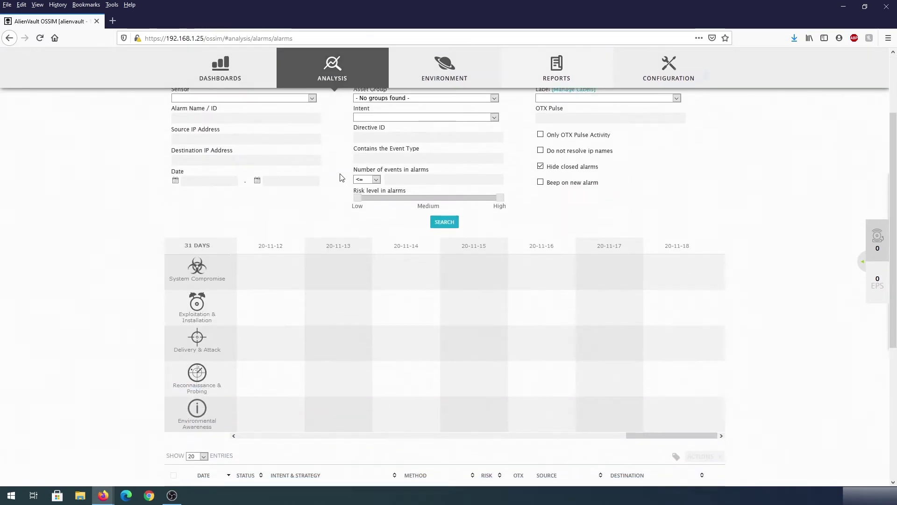
scroll(342, 178, "down", 1)
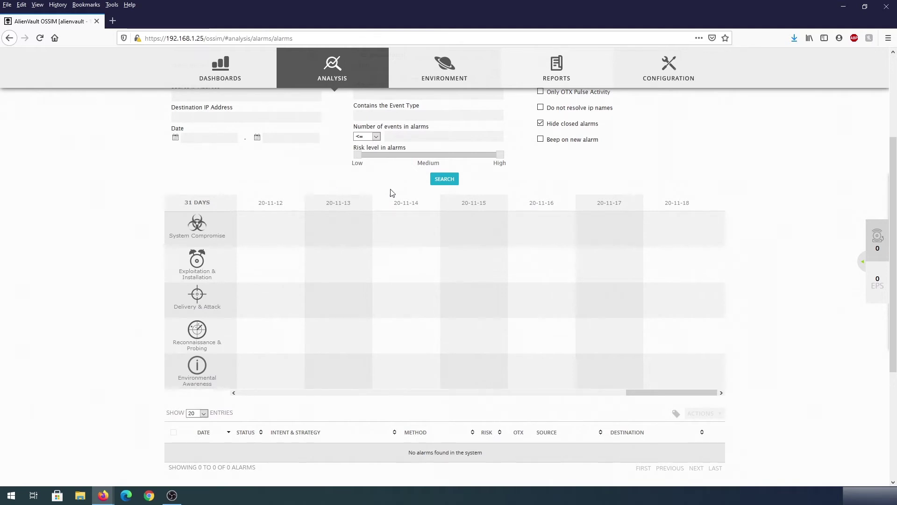
scroll(522, 272, "up", 5)
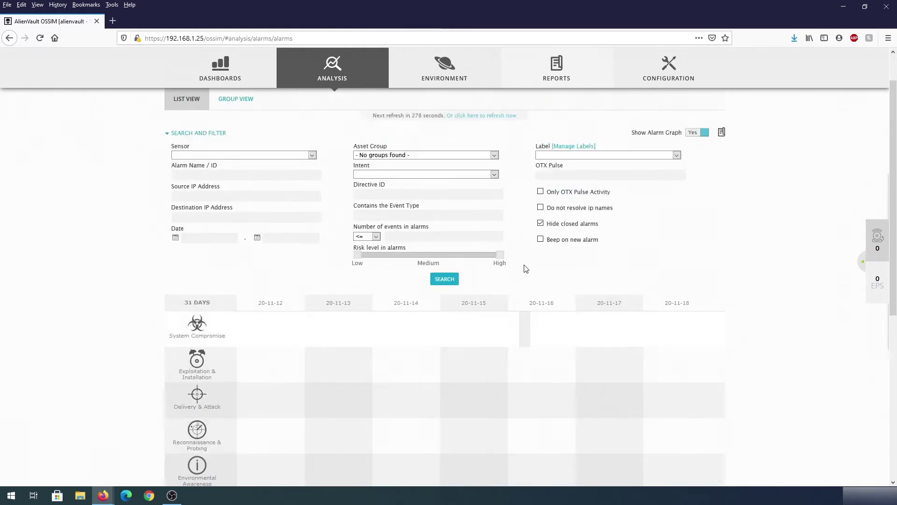
left_click(233, 145)
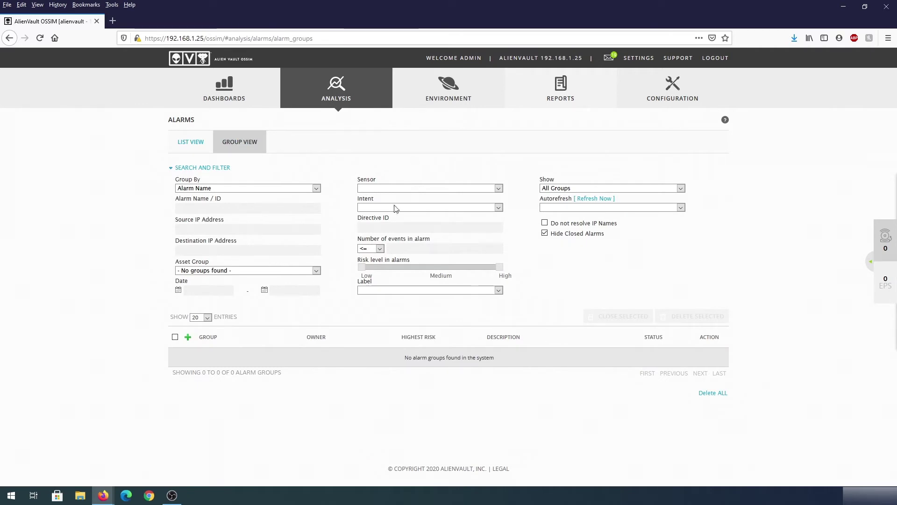
Look through the Security Events (SIEM) filters and event list, and switch to the real-time event view.
mouse_move(340, 91)
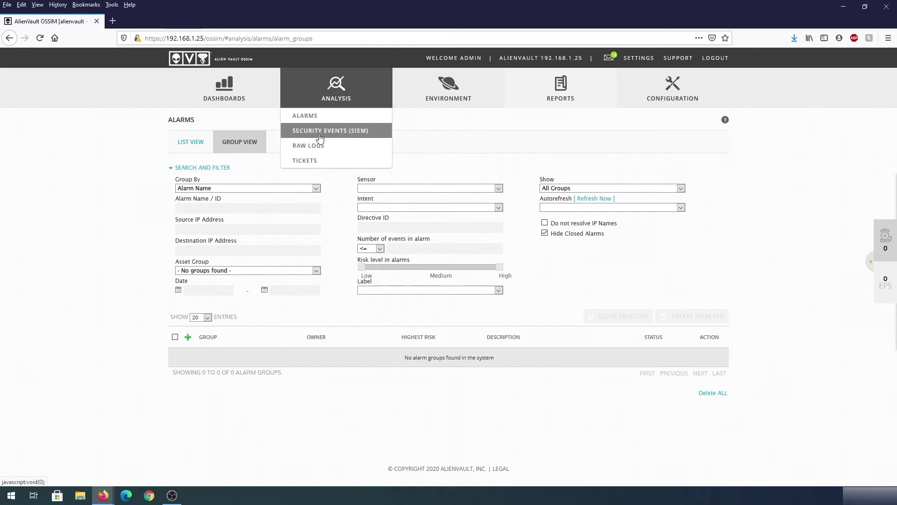
left_click(338, 132)
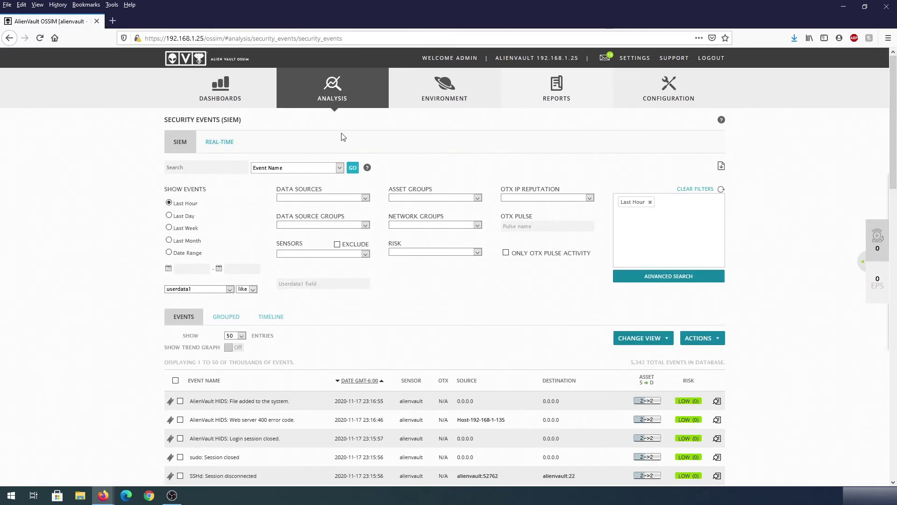
scroll(423, 212, "down", 2)
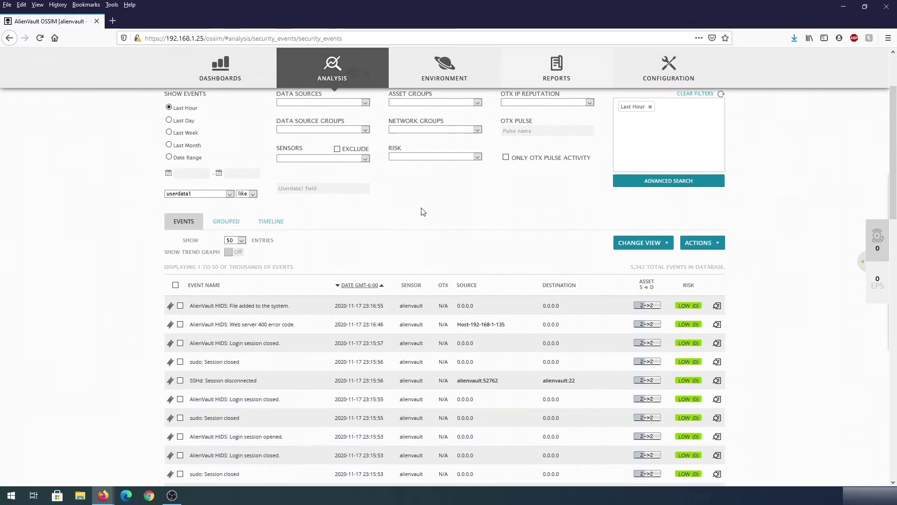
scroll(423, 212, "up", 2)
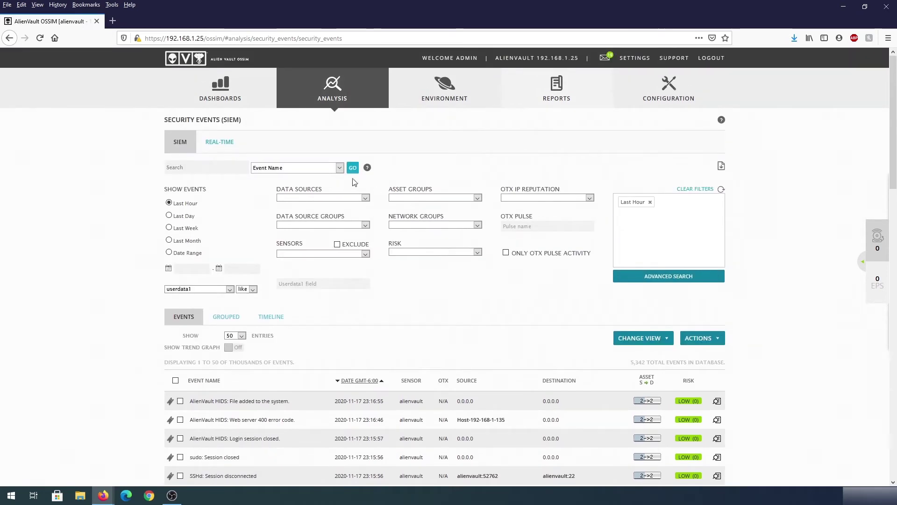
left_click(217, 143)
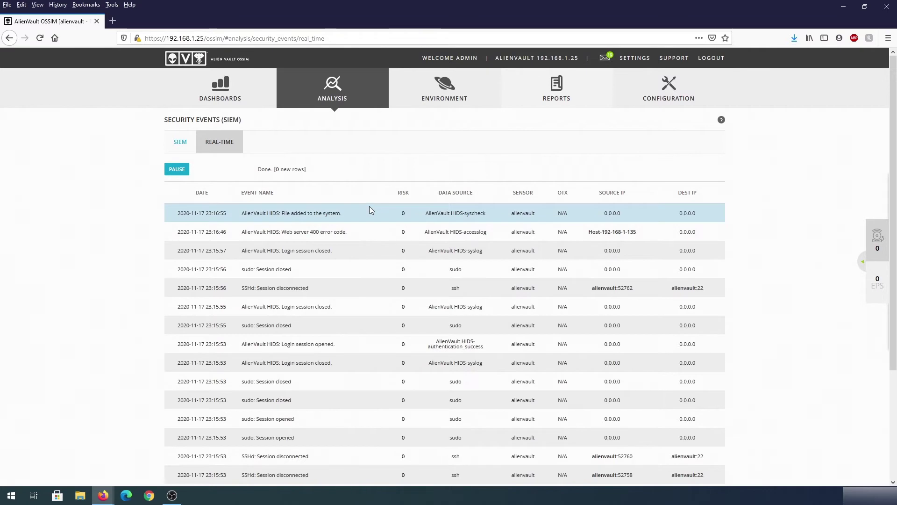
Read through the Raw Logs page and open the Tickets list under the analysis section.
left_click(321, 145)
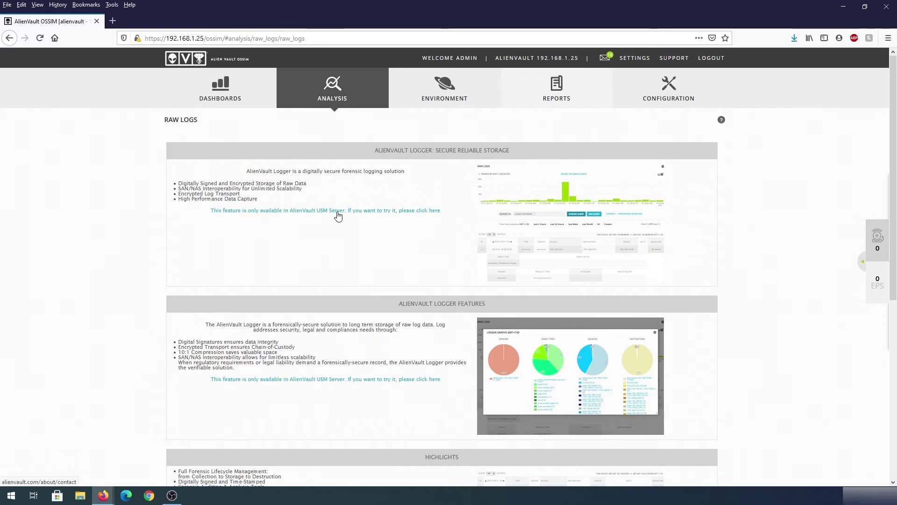
scroll(344, 210, "down", 6)
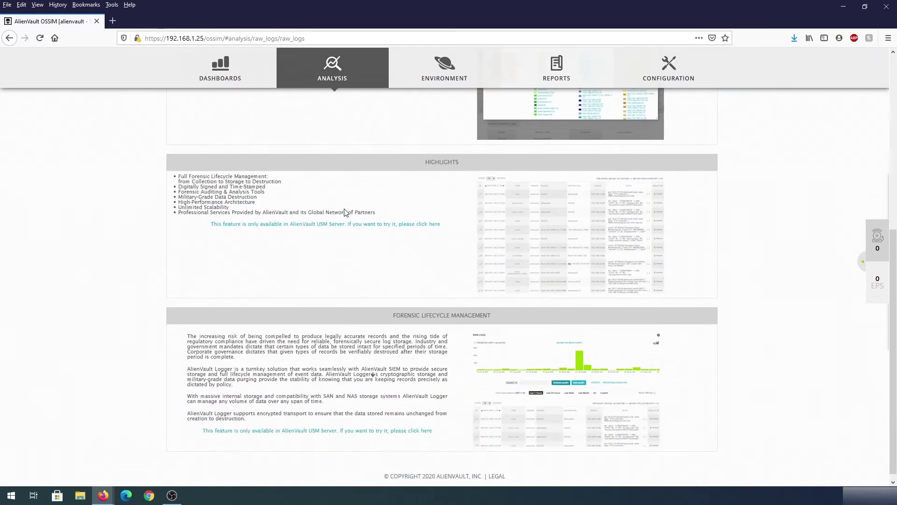
scroll(344, 212, "up", 6)
mouse_move(327, 101)
left_click(311, 159)
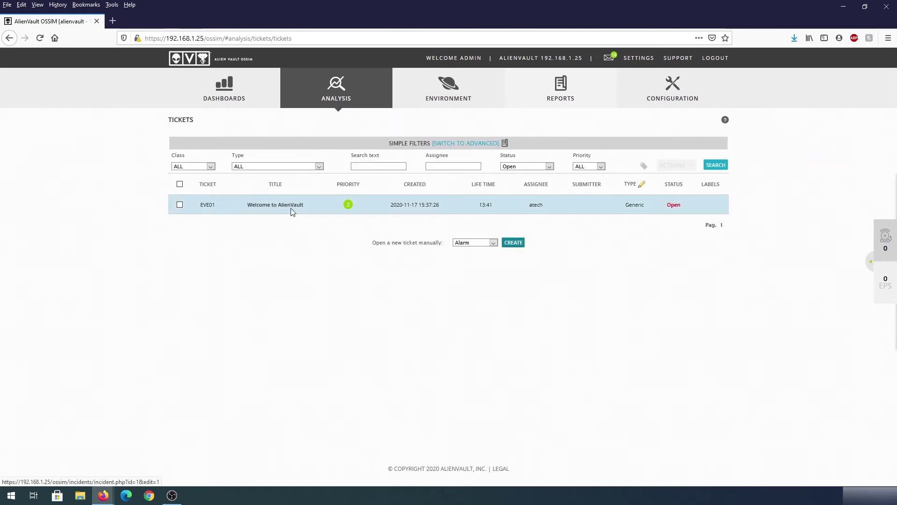
Open Assets & Groups in the environment section and look through the first page of assets.
mouse_move(476, 97)
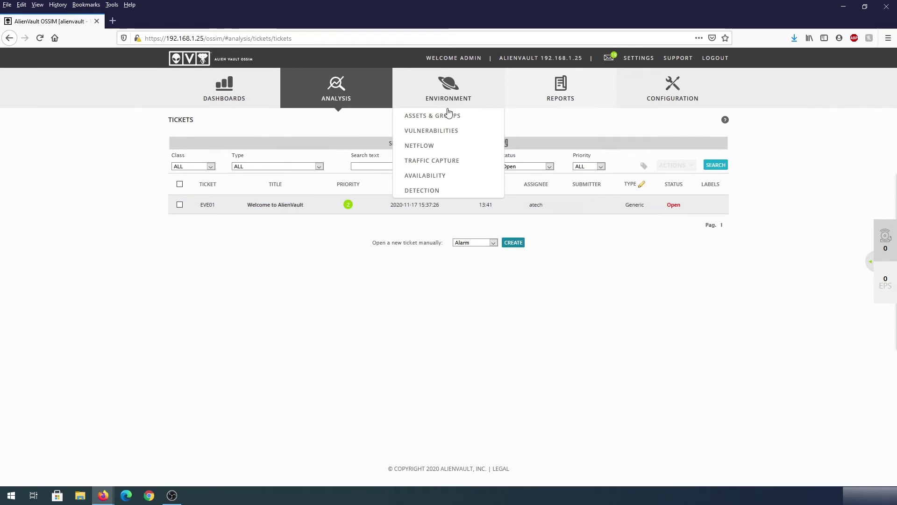
left_click(427, 120)
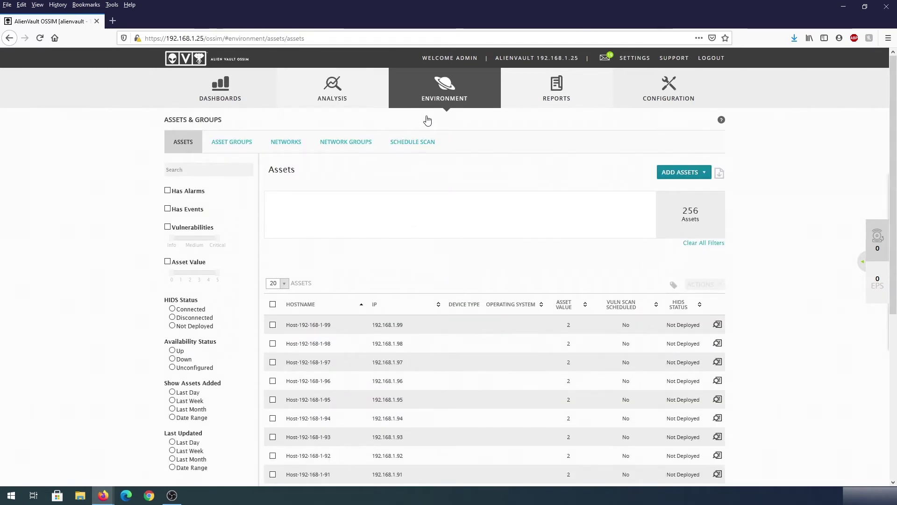
scroll(399, 252, "down", 2)
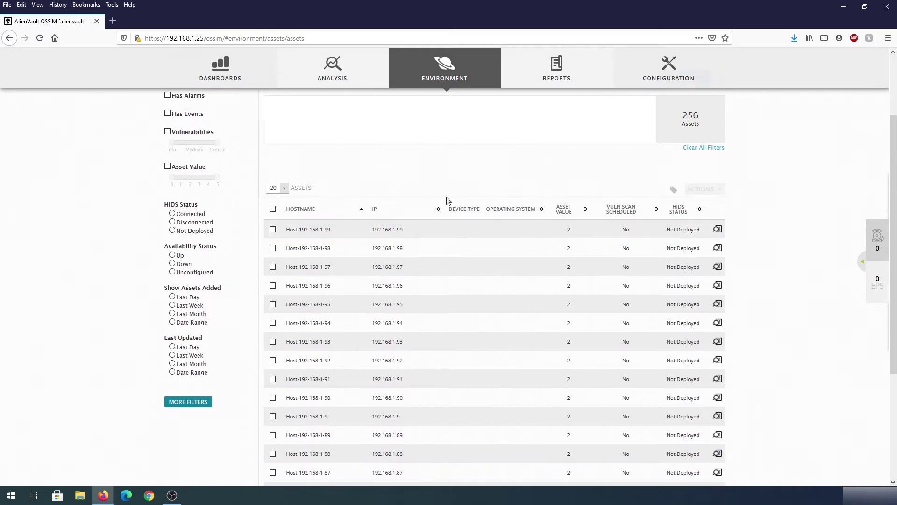
scroll(380, 225, "down", 2)
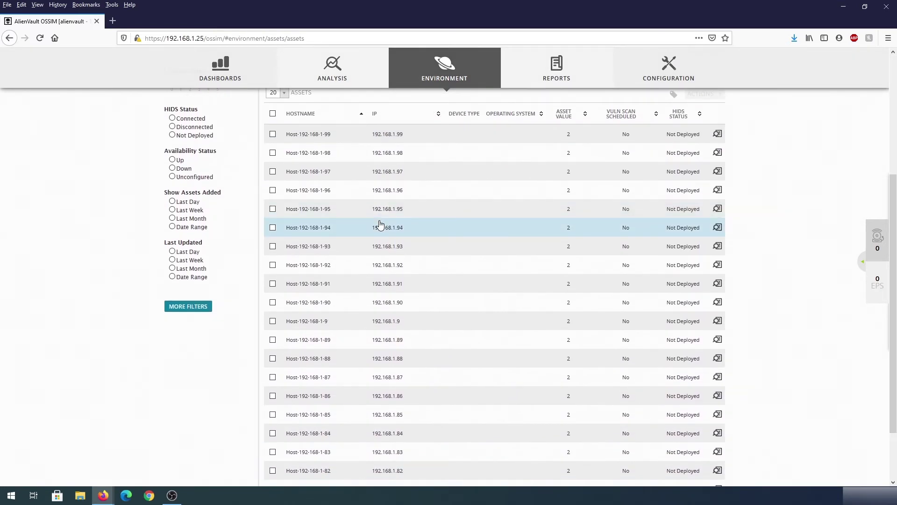
scroll(380, 225, "down", 4)
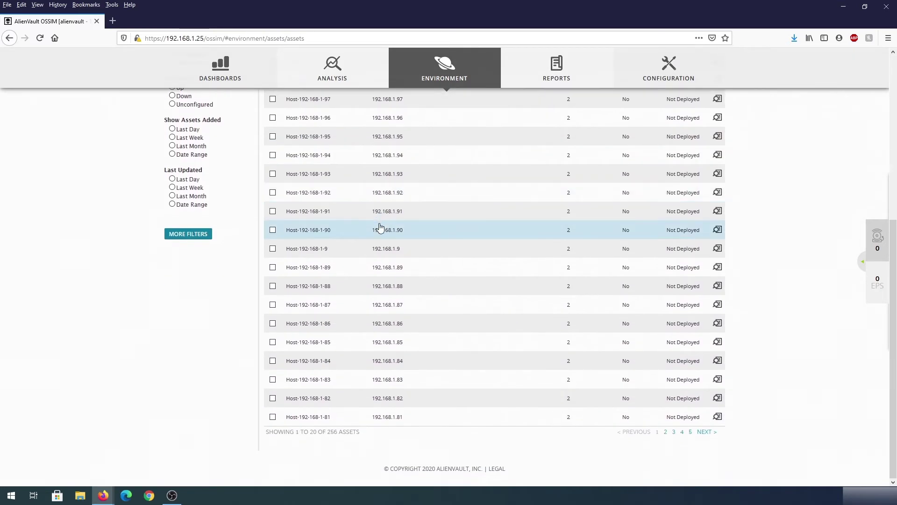
Set the asset list to show 500 assets per page.
scroll(382, 238, "up", 10)
left_click(280, 283)
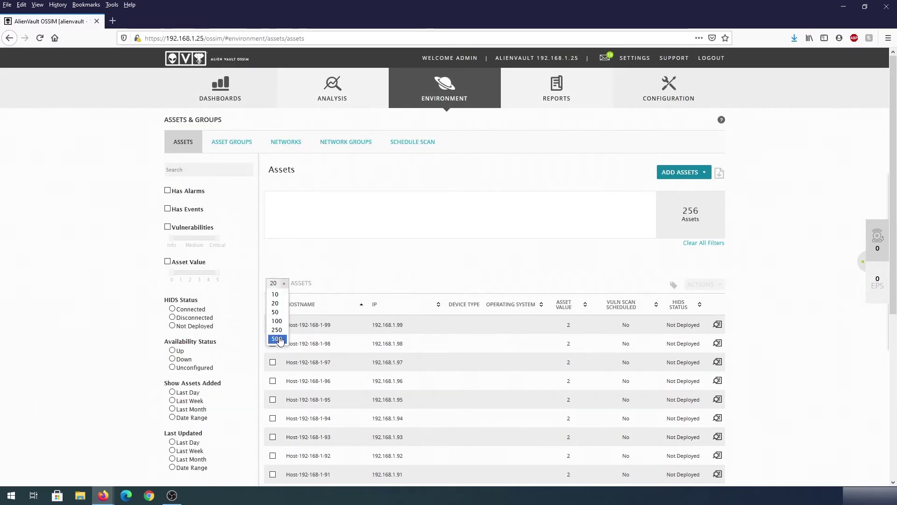
left_click(278, 339)
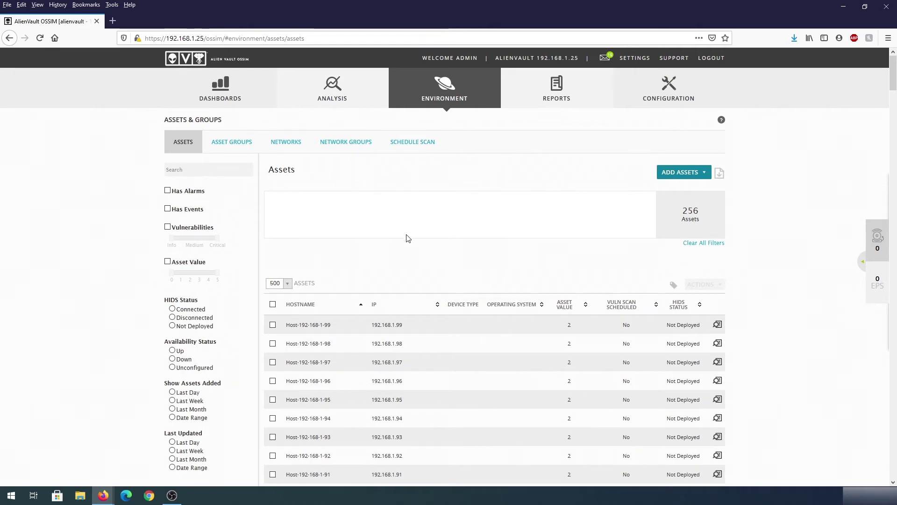
Select the asset Host-192-168-1-10 in the asset list and start deploying HIDS agents to it.
scroll(360, 253, "down", 5)
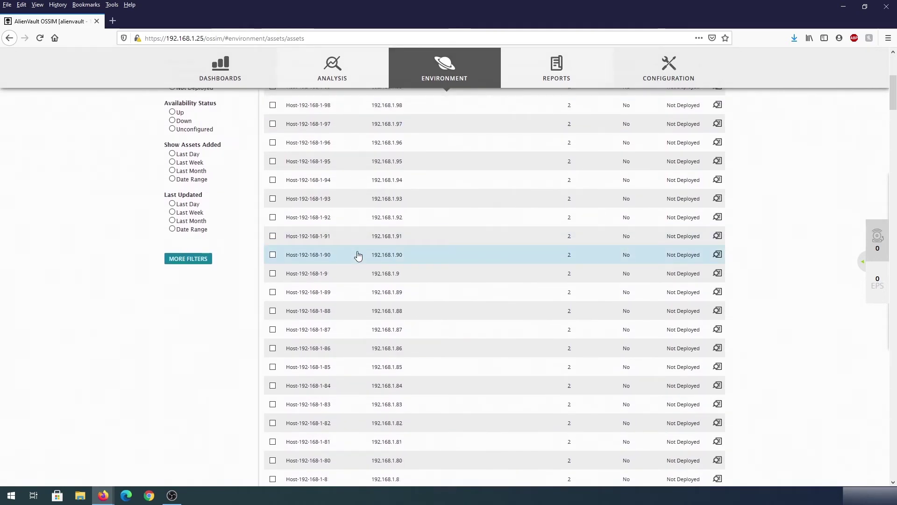
scroll(358, 255, "down", 4)
scroll(359, 255, "down", 1)
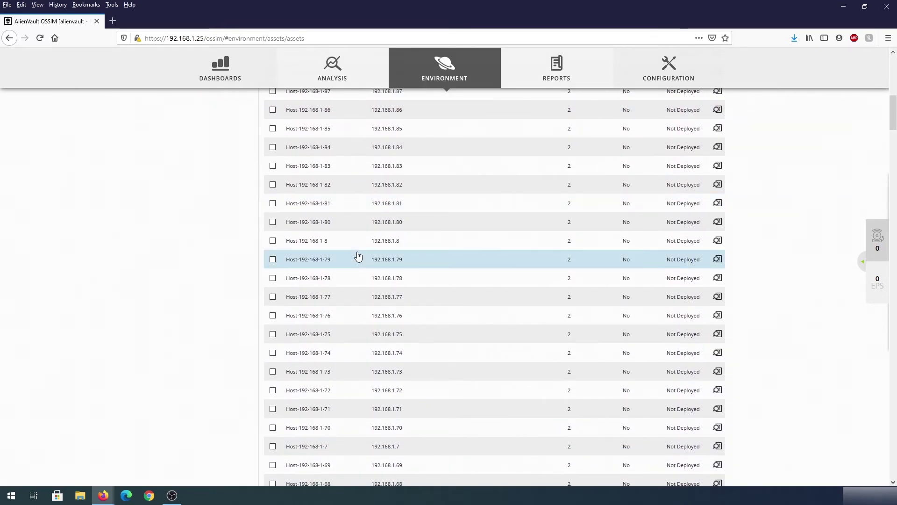
scroll(358, 255, "down", 20)
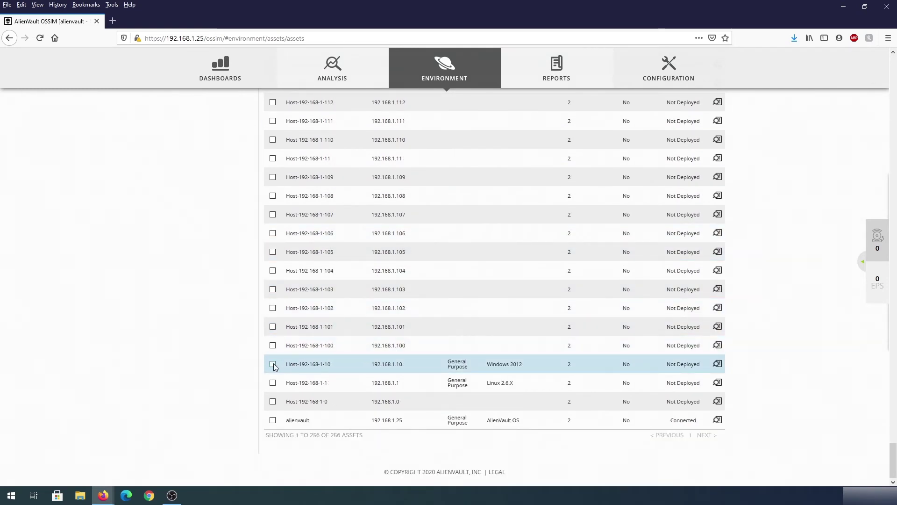
scroll(587, 355, "up", 7)
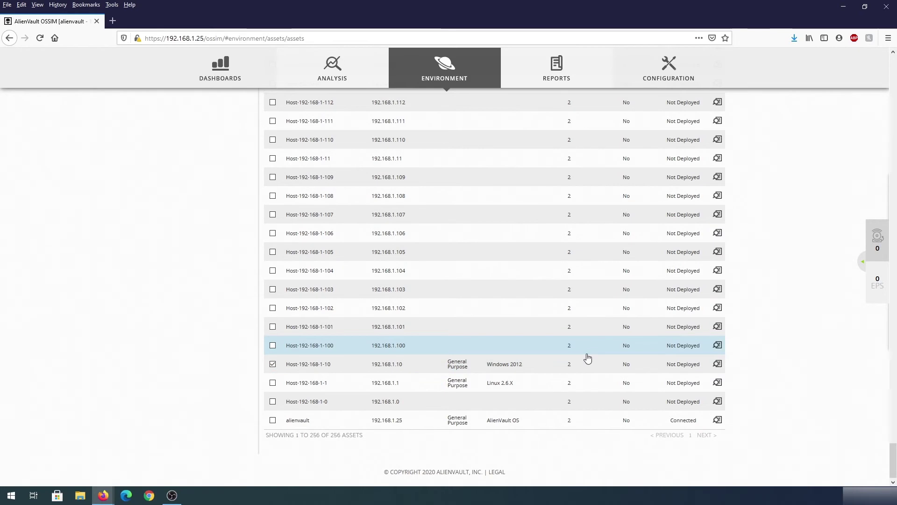
scroll(591, 357, "up", 20)
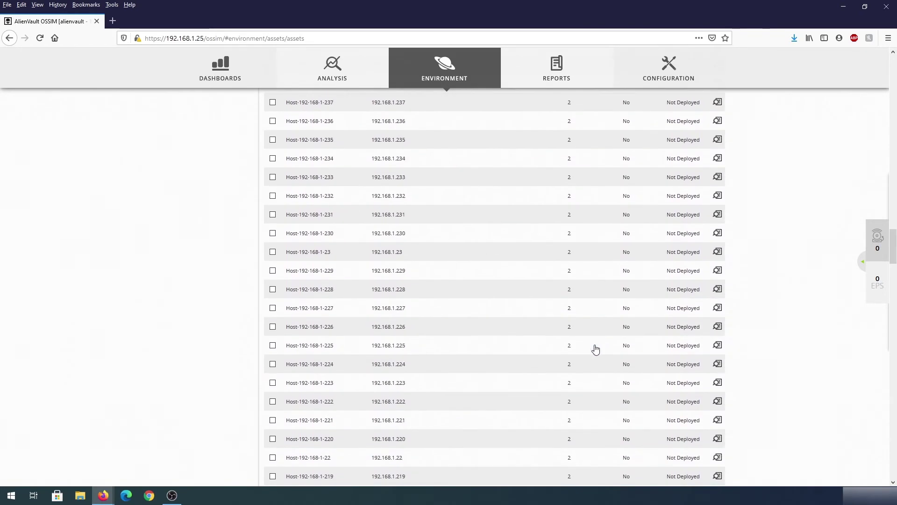
scroll(601, 334, "up", 10)
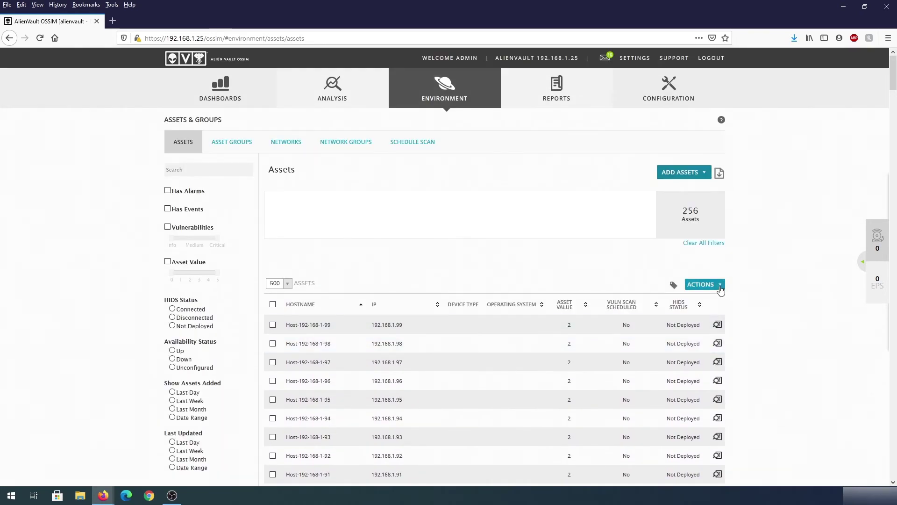
left_click(720, 290)
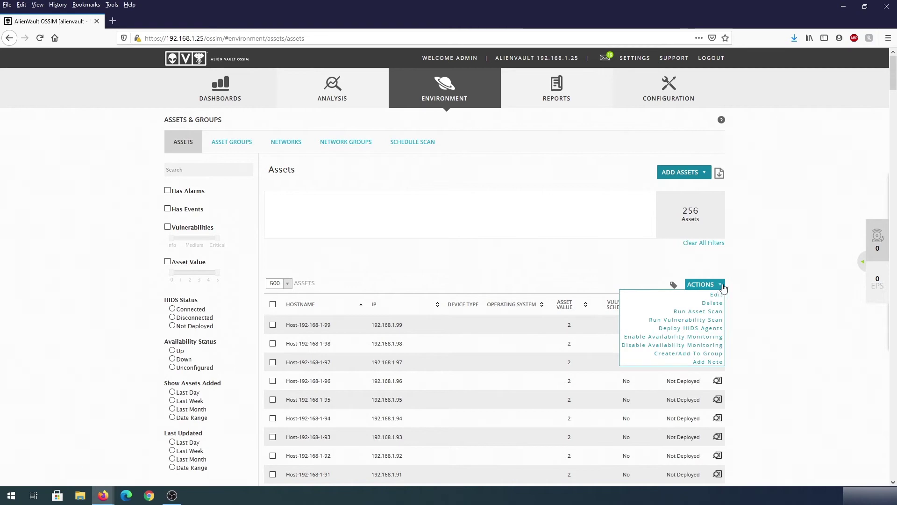
left_click(688, 328)
Enter administrator as the HIDS deployment user, enter the account password, and deploy the agent.
left_click(391, 254)
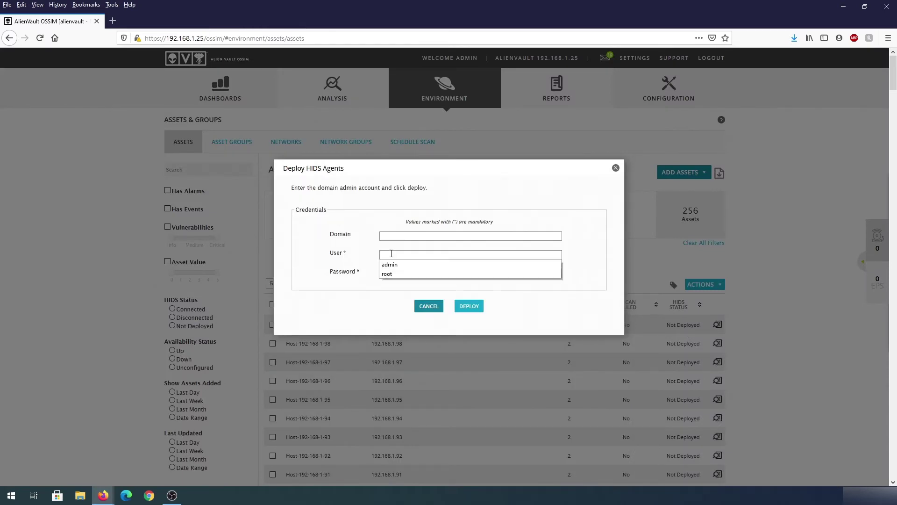
type("administrator")
key("Tab")
type("*****")
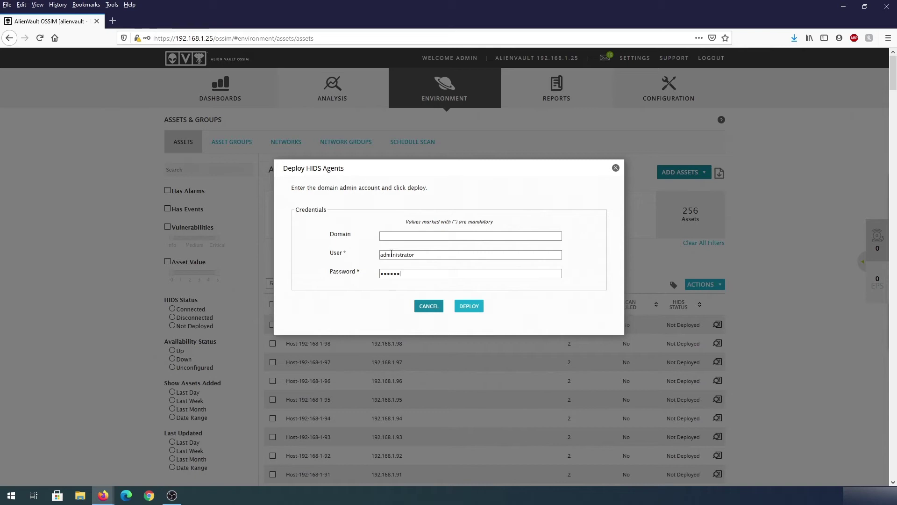
left_click(470, 306)
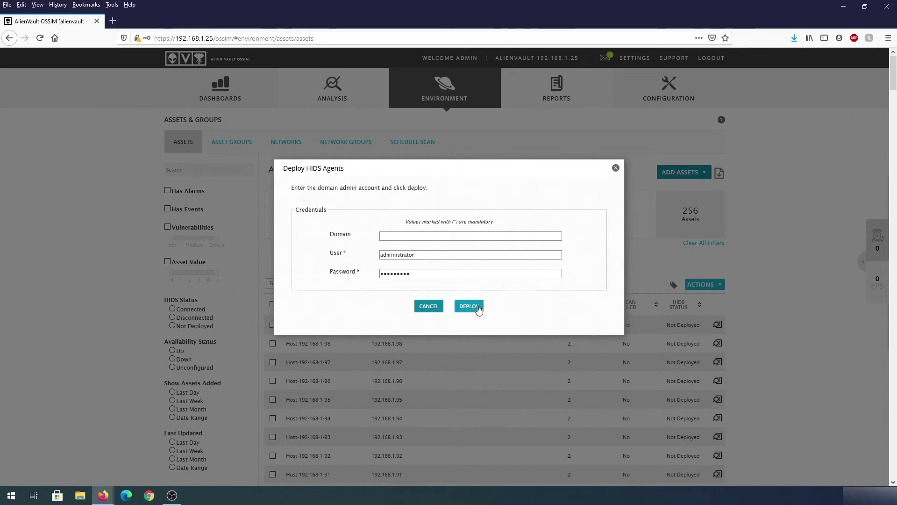
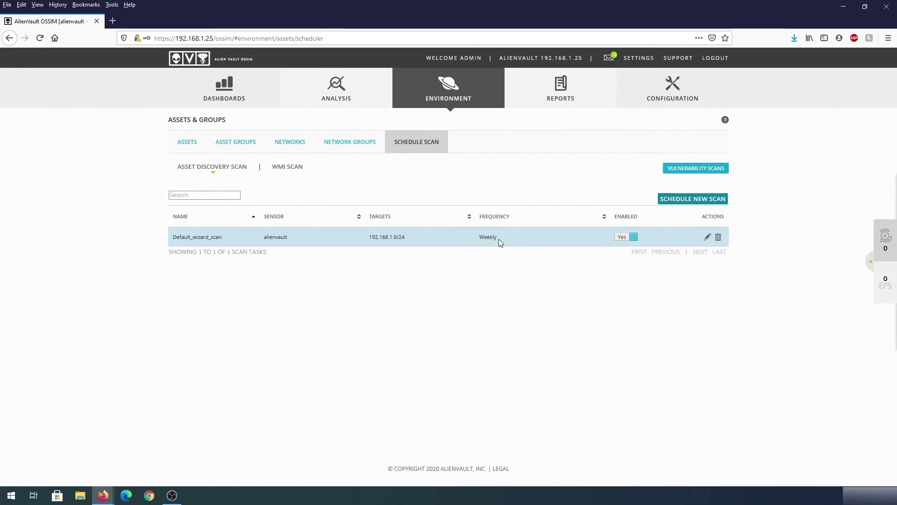
Open the reports overview and look through the available reports, from the Alarms Report to the Vulnerabilities Report.
mouse_move(570, 91)
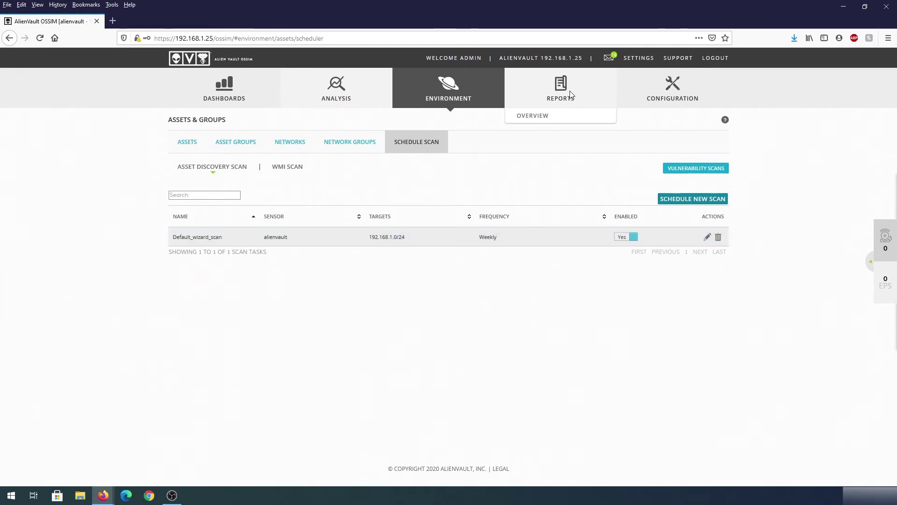
left_click(539, 116)
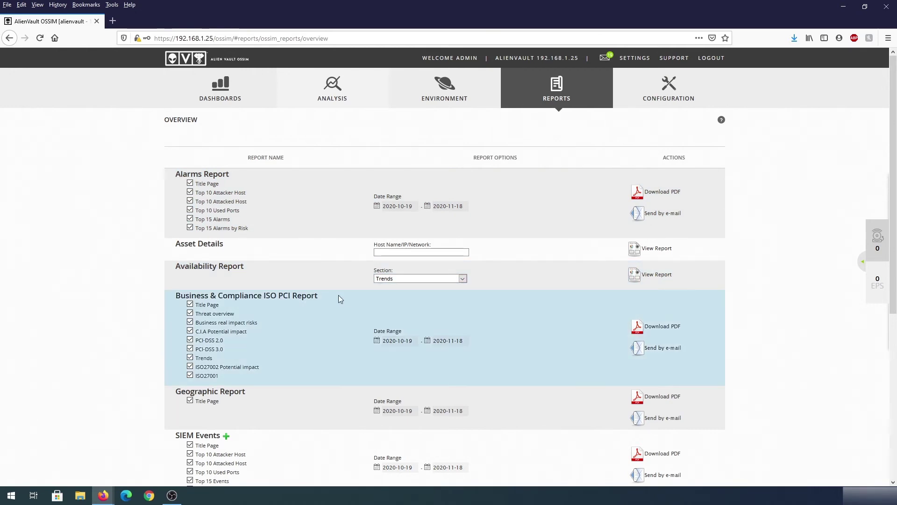
scroll(341, 296, "down", 1)
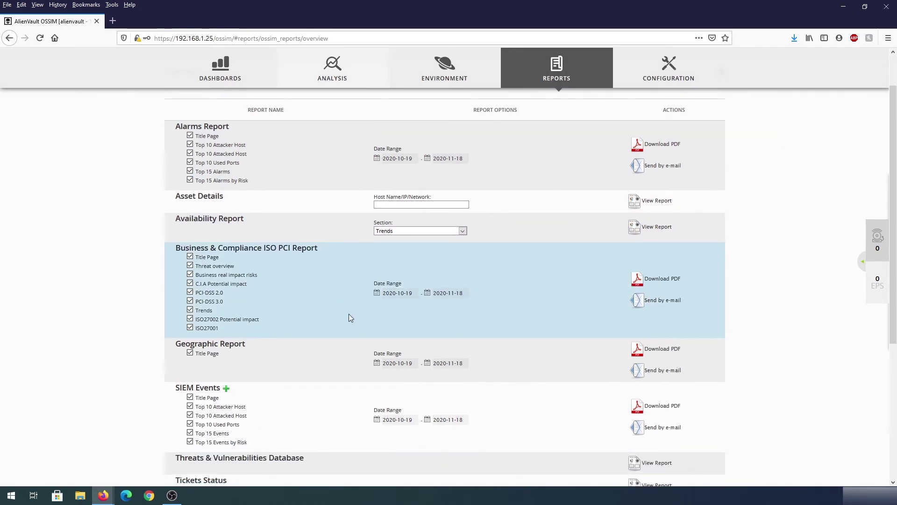
scroll(355, 317, "down", 4)
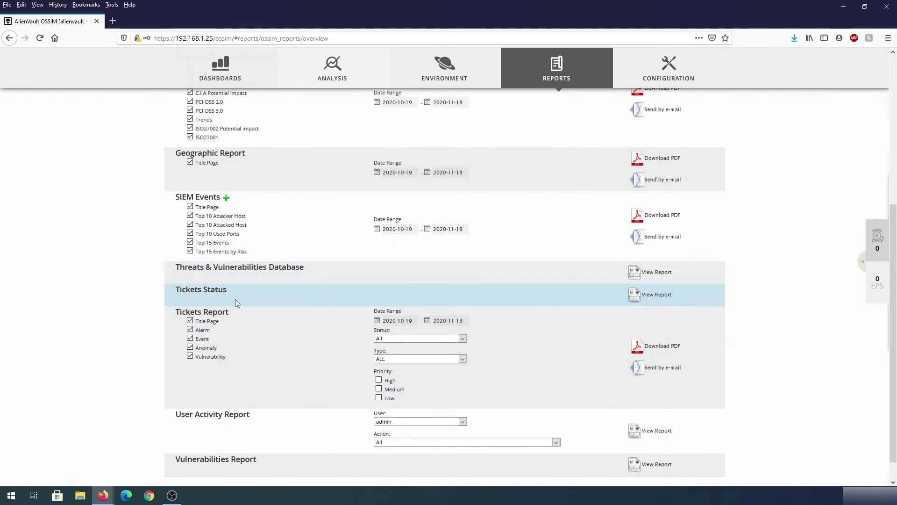
scroll(246, 326, "down", 1)
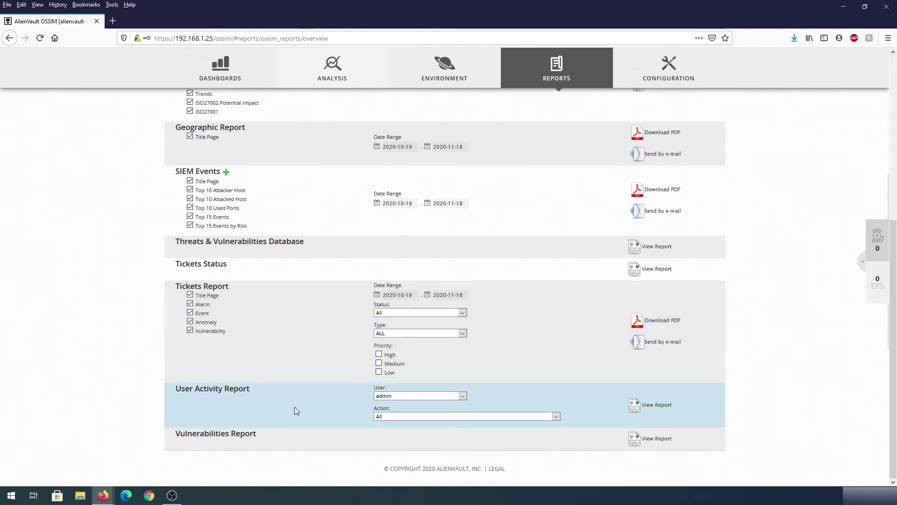
scroll(295, 410, "up", 10)
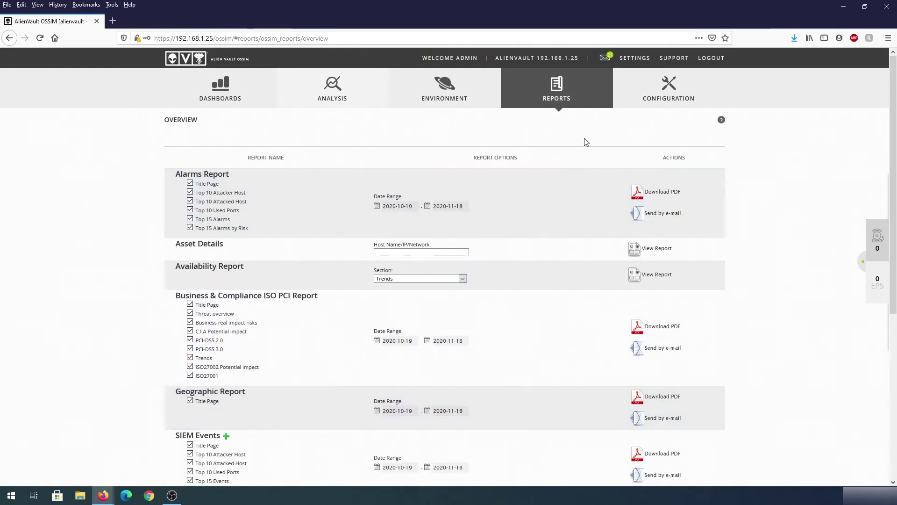
Open Administration in the configuration section and look at the user information list.
mouse_move(658, 90)
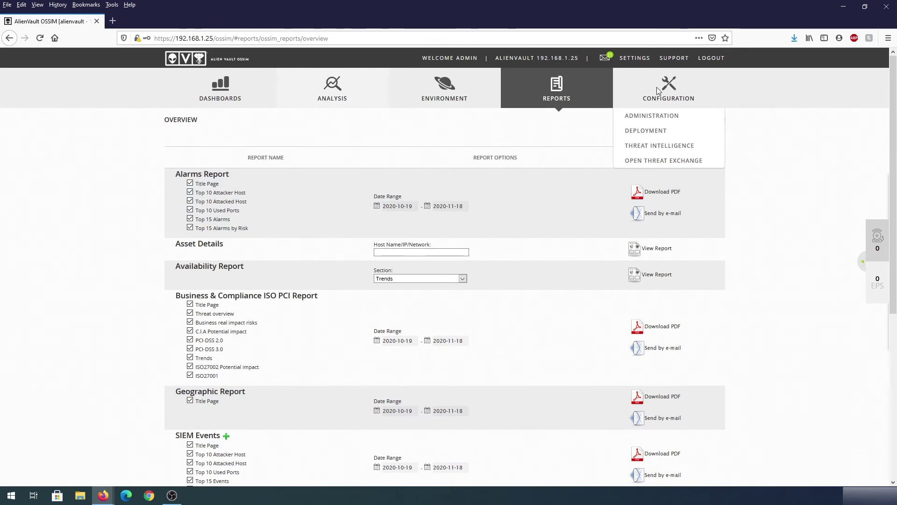
left_click(653, 120)
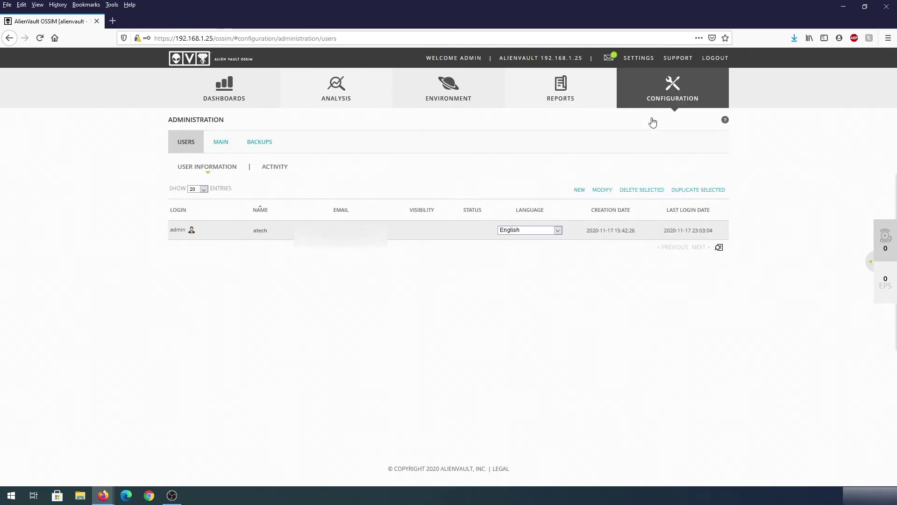
left_click(261, 229)
Open the main administration settings and look through the Backup, IDM, Tickets and Login Methods/Options groups.
left_click(222, 145)
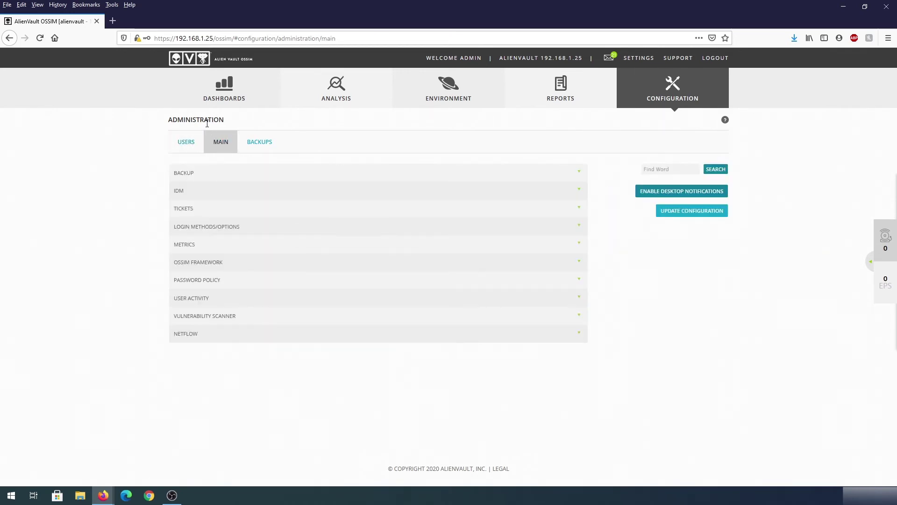
left_click(203, 176)
left_click(217, 182)
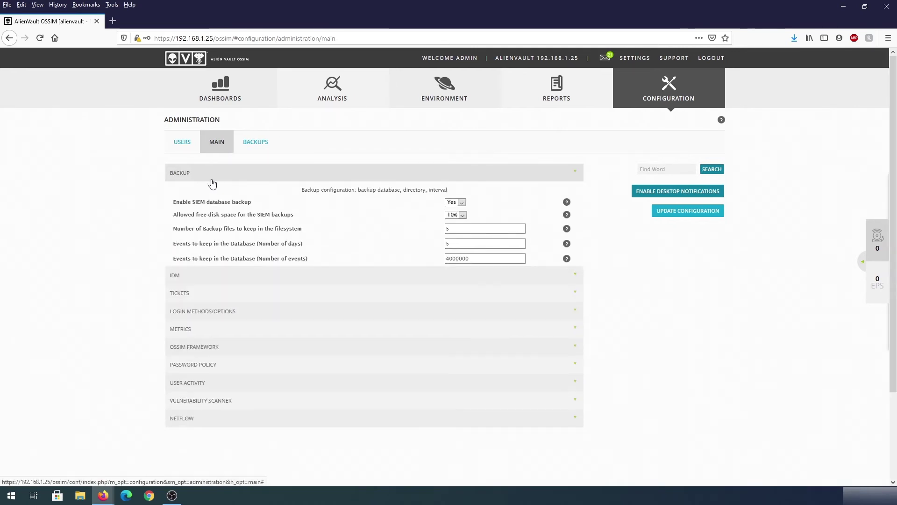
left_click(200, 195)
left_click(202, 192)
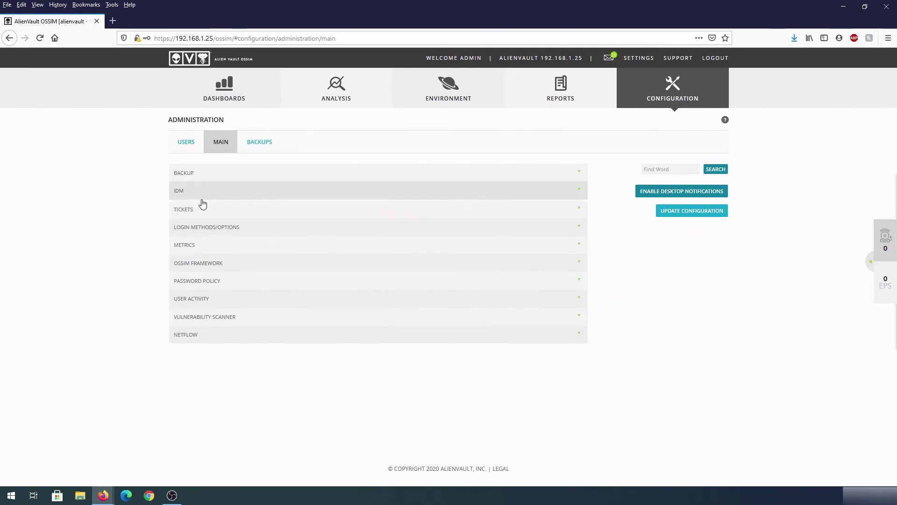
left_click(182, 207)
left_click(187, 208)
left_click(199, 233)
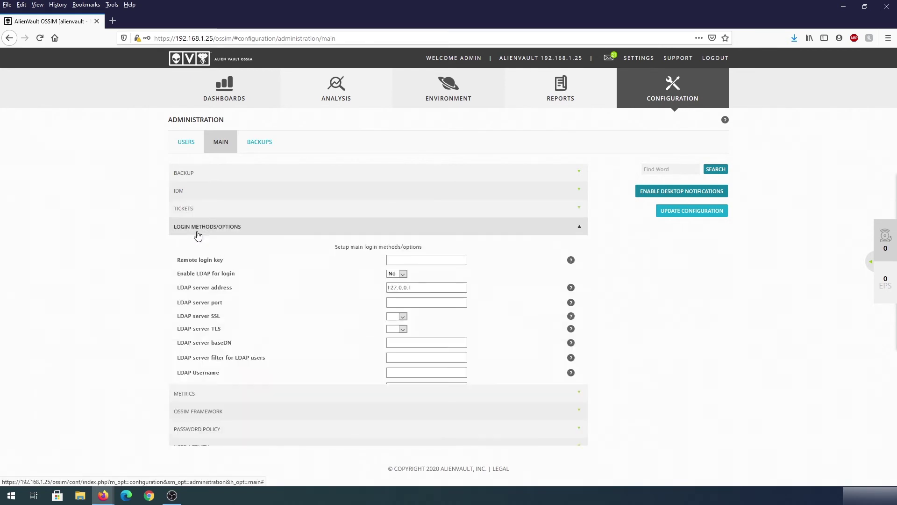
left_click(196, 230)
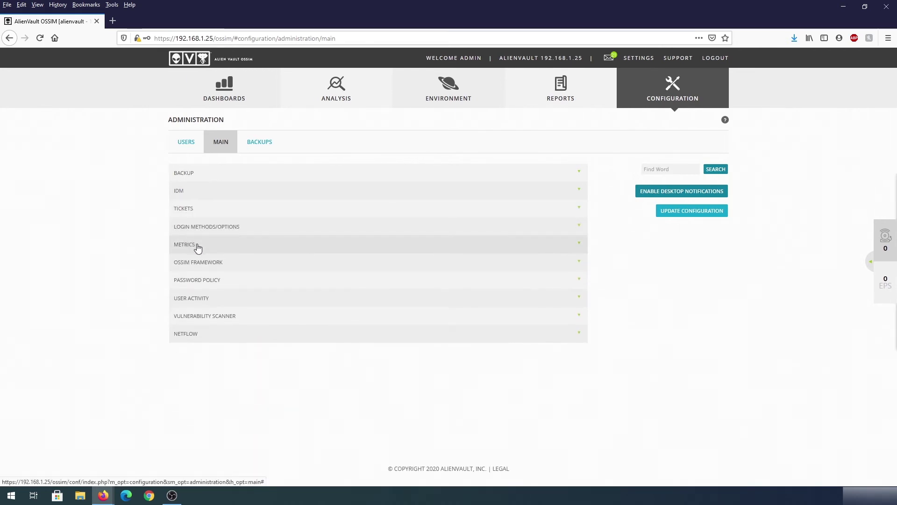
Expand and collapse the Metrics, OSSIM Framework and Password Policy groups to review their settings.
left_click(188, 244)
left_click(190, 244)
left_click(197, 262)
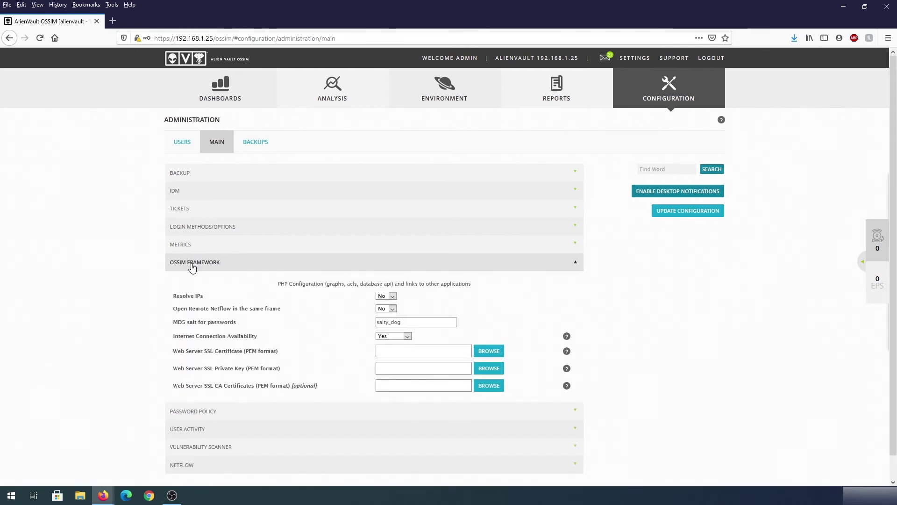
left_click(192, 265)
left_click(192, 286)
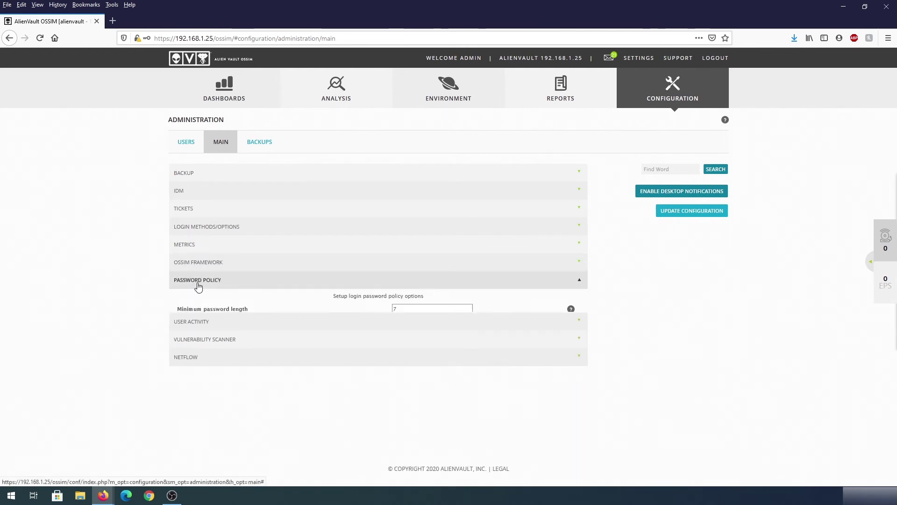
left_click(199, 286)
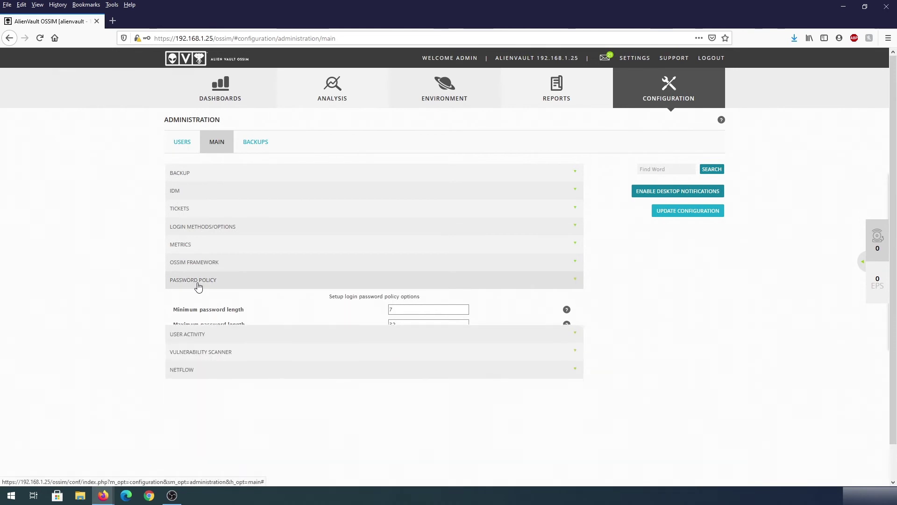
Review the User Activity, Vulnerability Scanner and Netflow settings, and open the administration backups page.
left_click(198, 301)
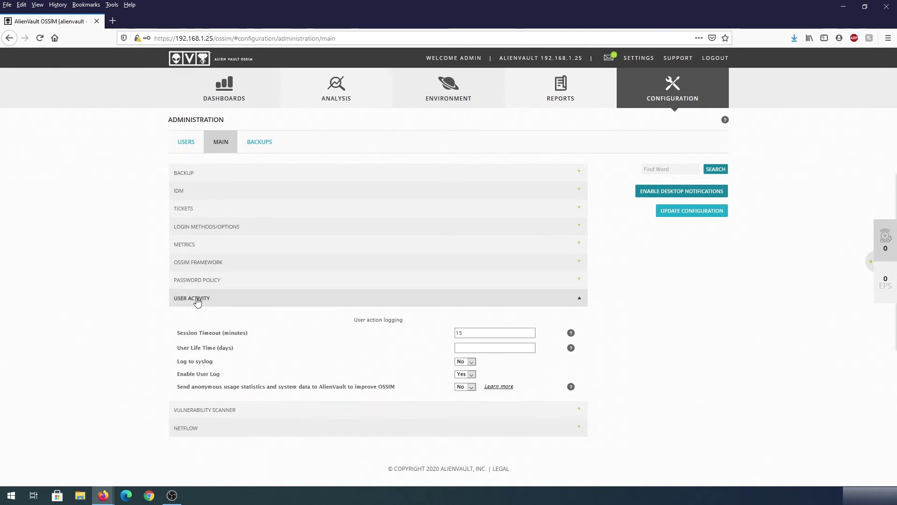
left_click(196, 300)
left_click(191, 320)
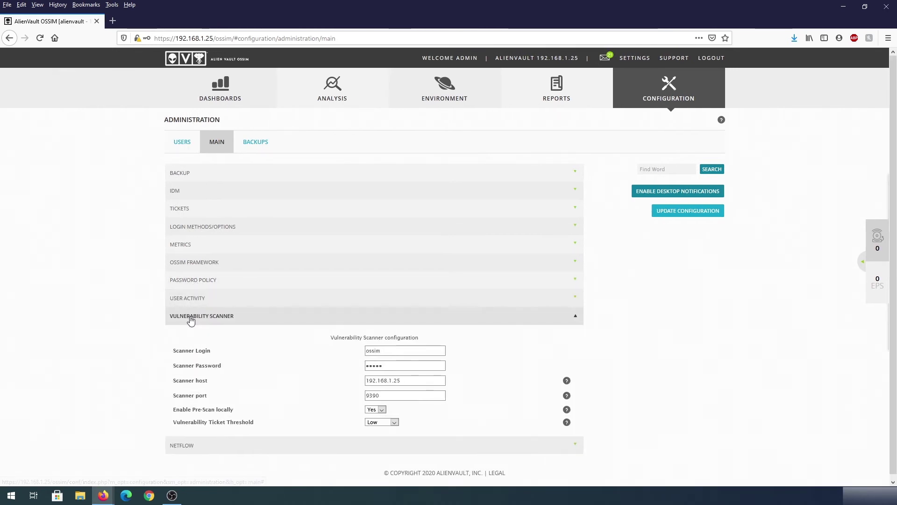
left_click(191, 320)
left_click(189, 334)
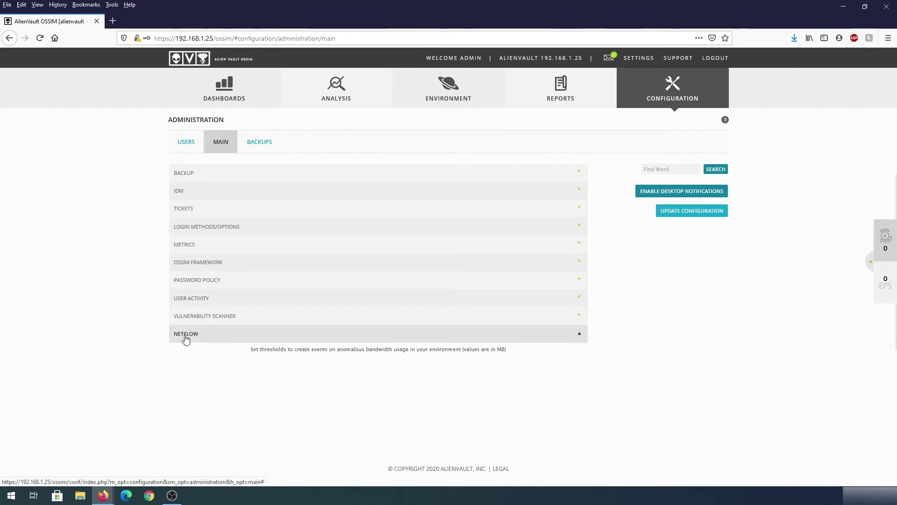
left_click(189, 335)
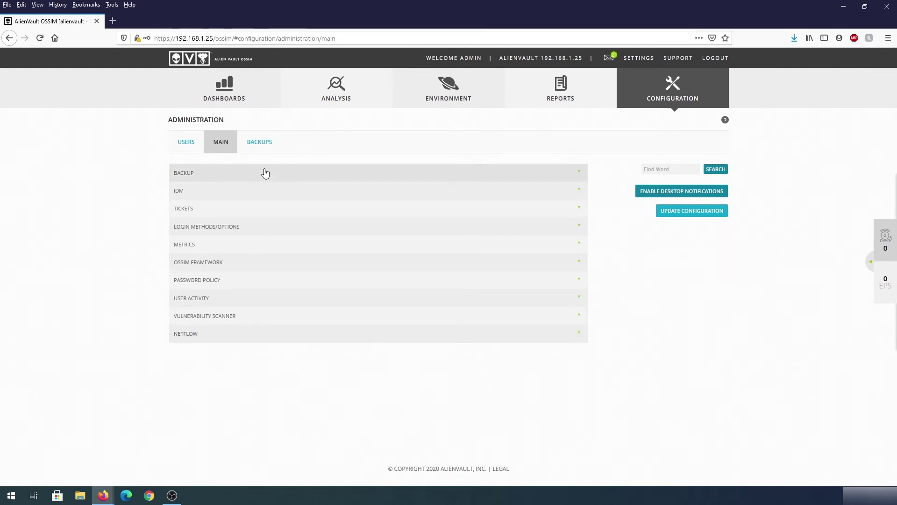
left_click(260, 144)
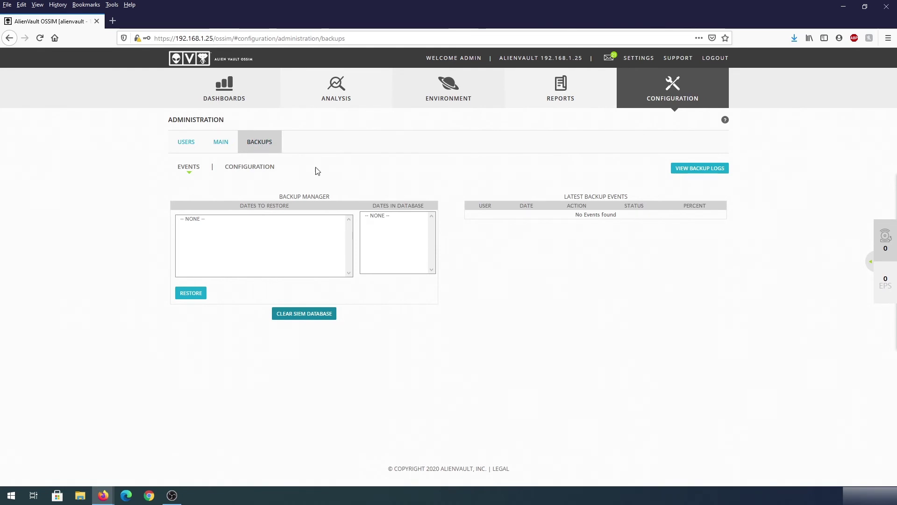
Open Deployment in the configuration section and look through its components, plugin builder and locations pages.
mouse_move(690, 102)
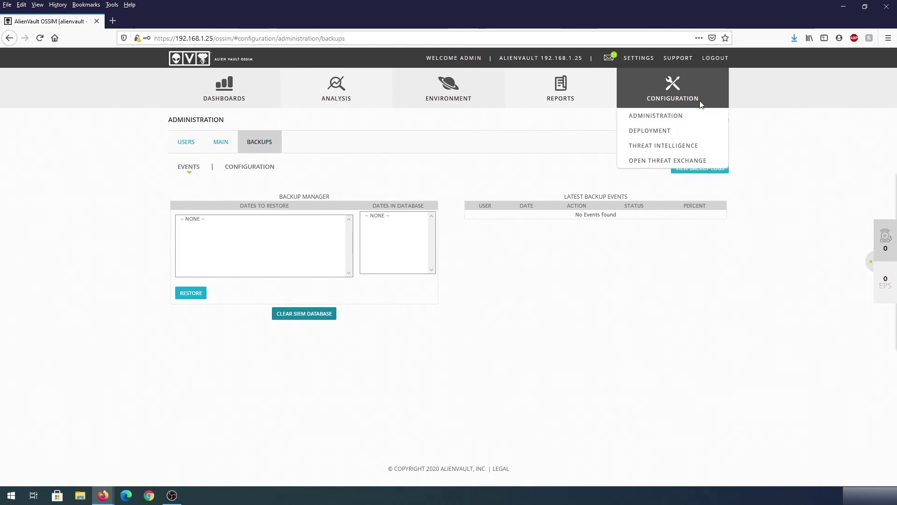
left_click(663, 134)
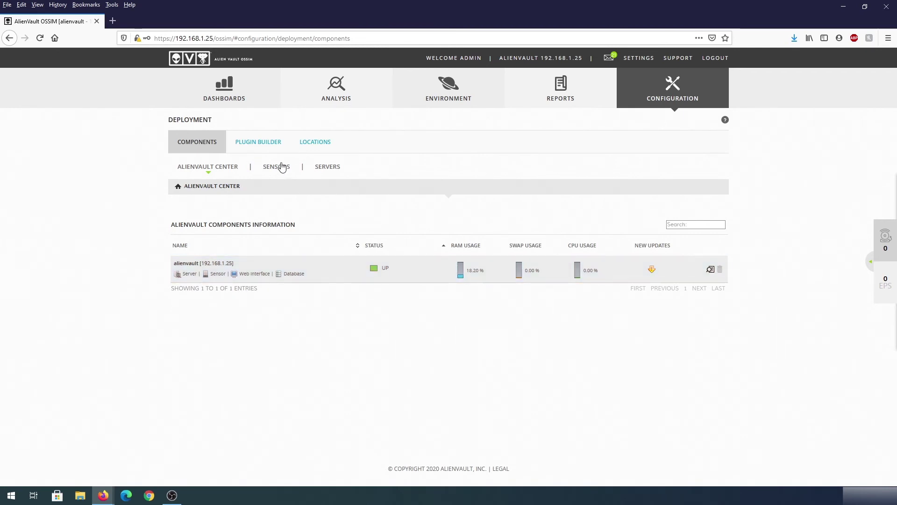
left_click(260, 143)
left_click(311, 148)
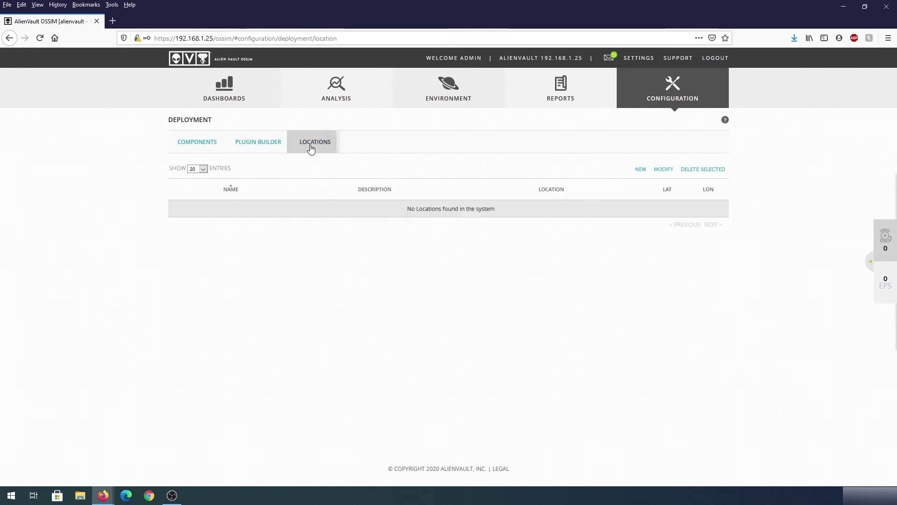
Open Threat Intelligence in the configuration section and view its knowledge base documents.
mouse_move(695, 85)
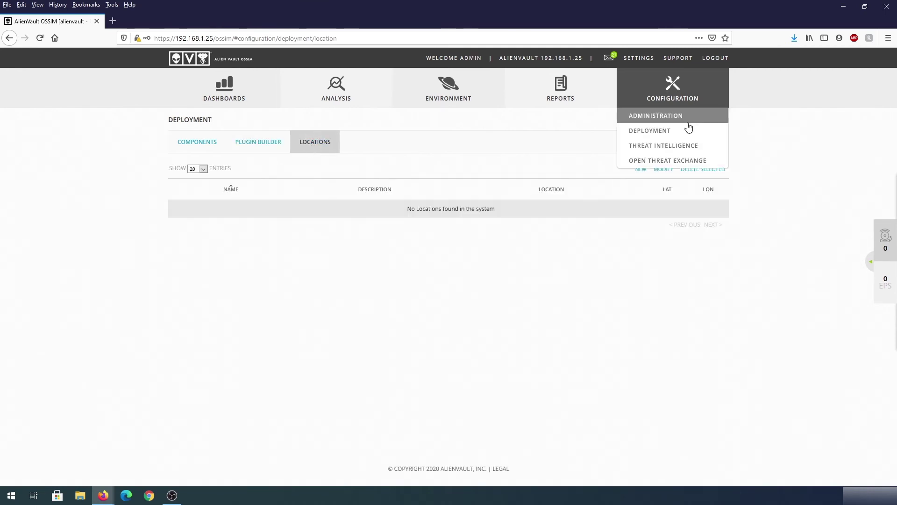
left_click(663, 146)
left_click(629, 143)
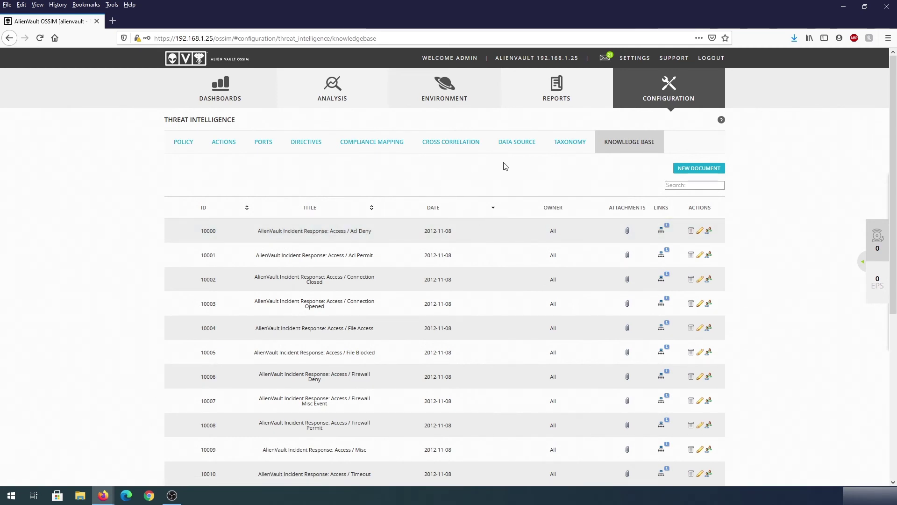
Return to the dashboards overview and view the Executive dashboard.
mouse_move(233, 93)
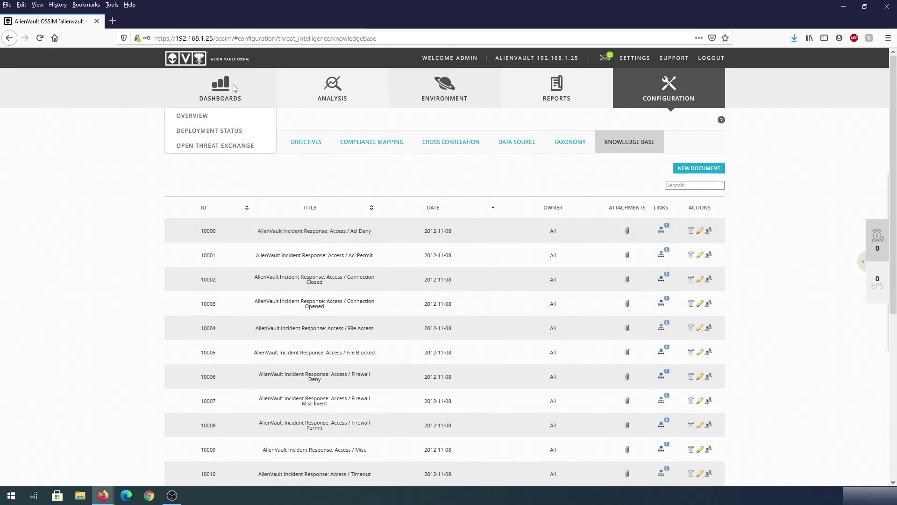
left_click(192, 116)
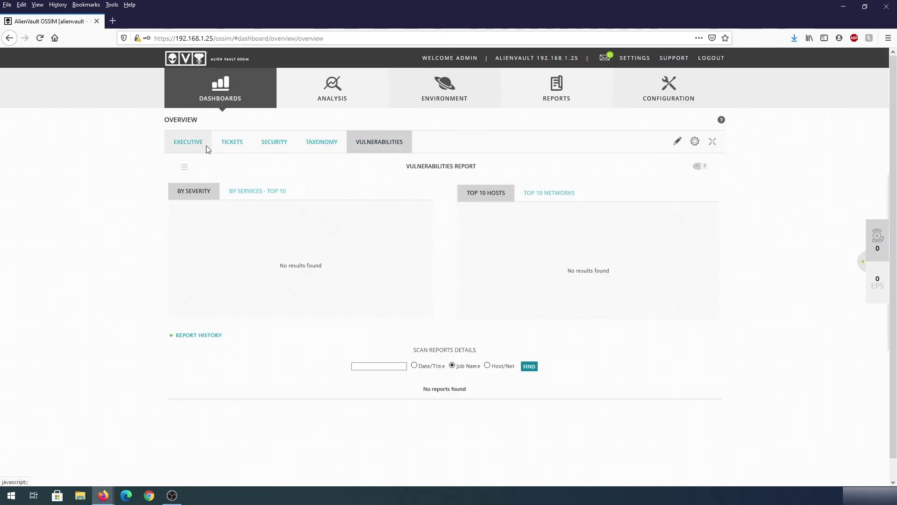
left_click(198, 145)
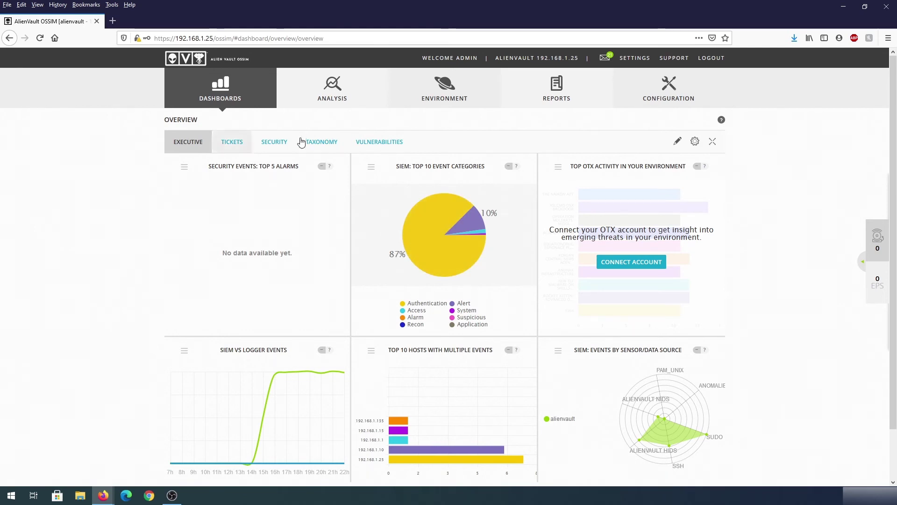
Sort the environment assets by hostname, select Host-192-168-1-10 and save an immediate vulnerability scan job named VulScan with the default profile.
mouse_move(448, 94)
left_click(429, 116)
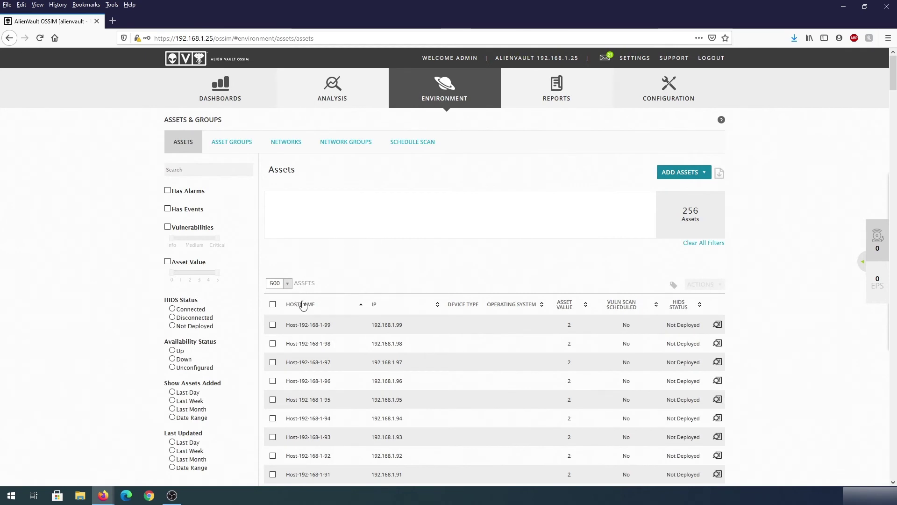
left_click(303, 304)
left_click(273, 381)
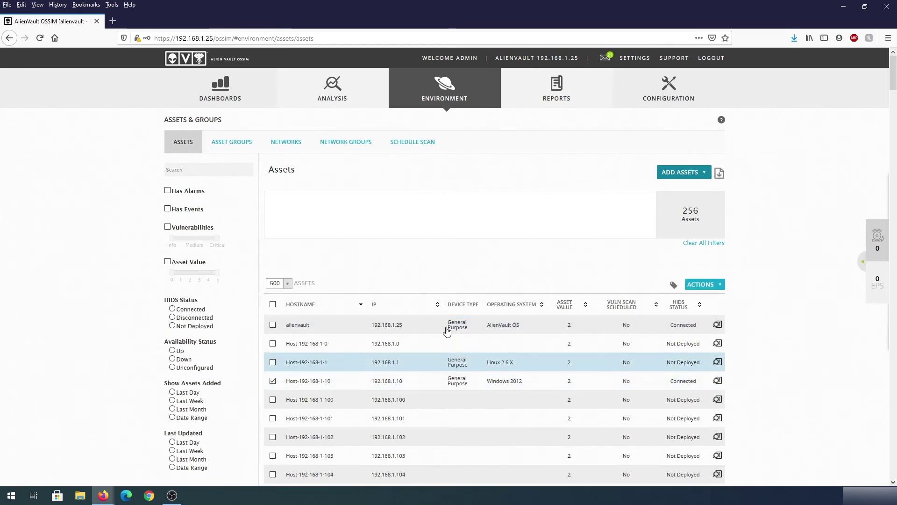
left_click(723, 285)
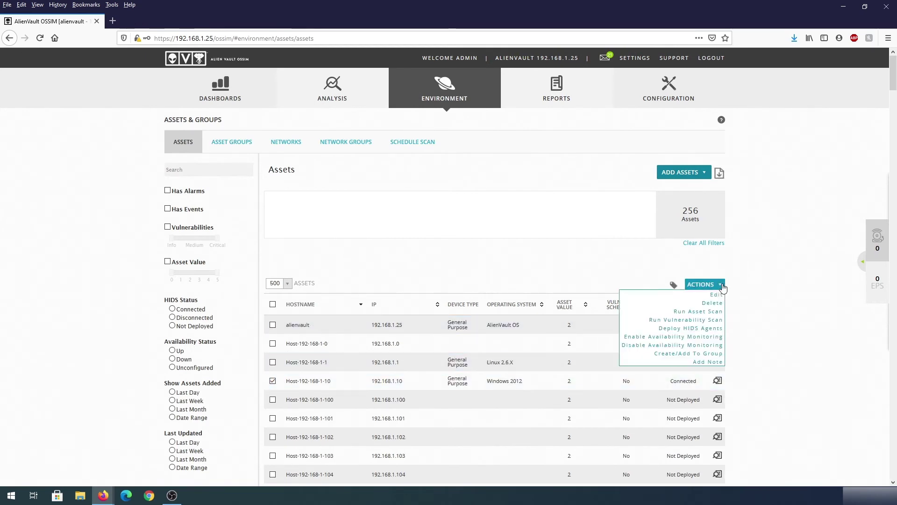
left_click(708, 321)
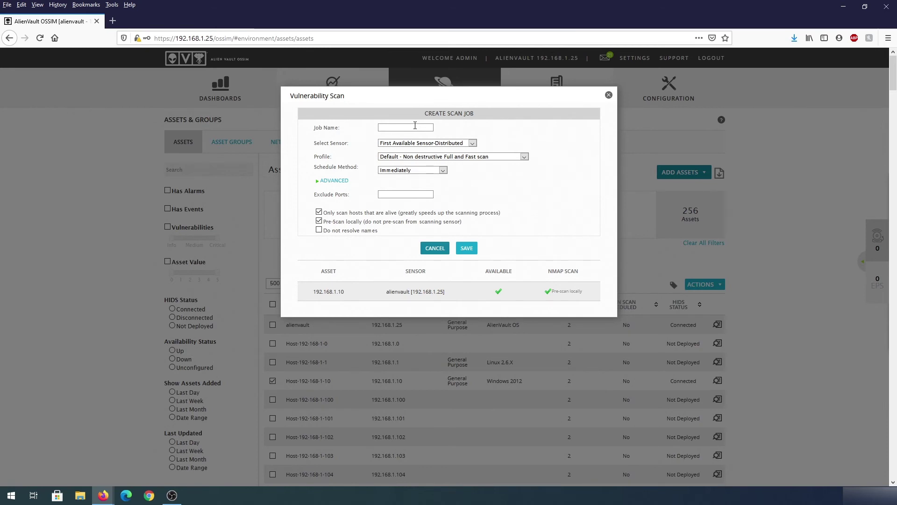
type("Vul Scan")
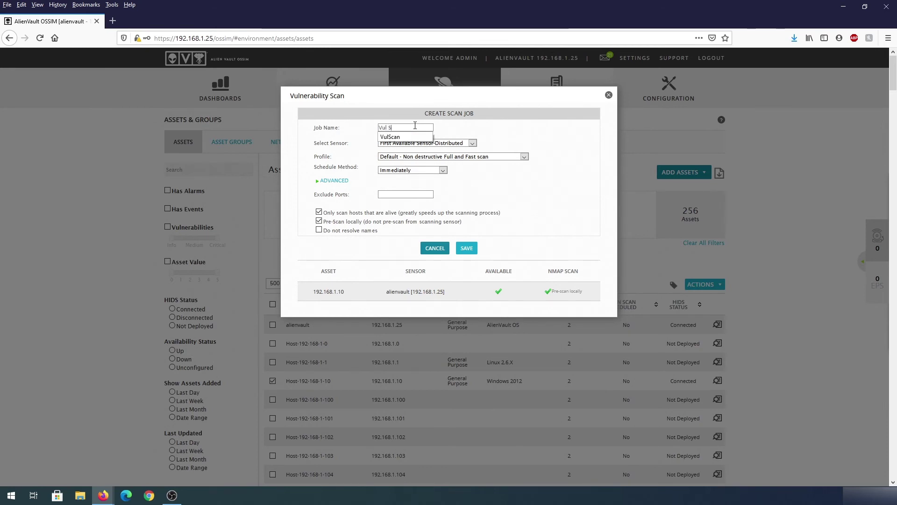
left_click(406, 136)
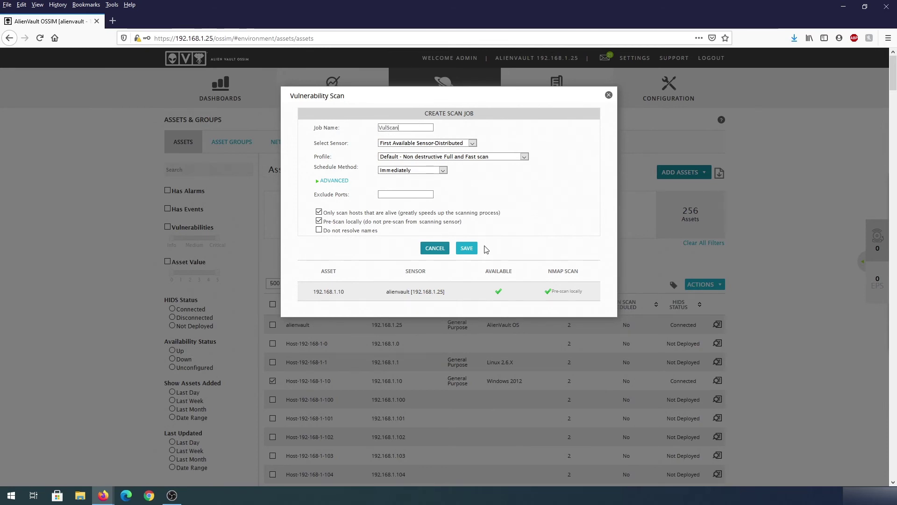
left_click(467, 249)
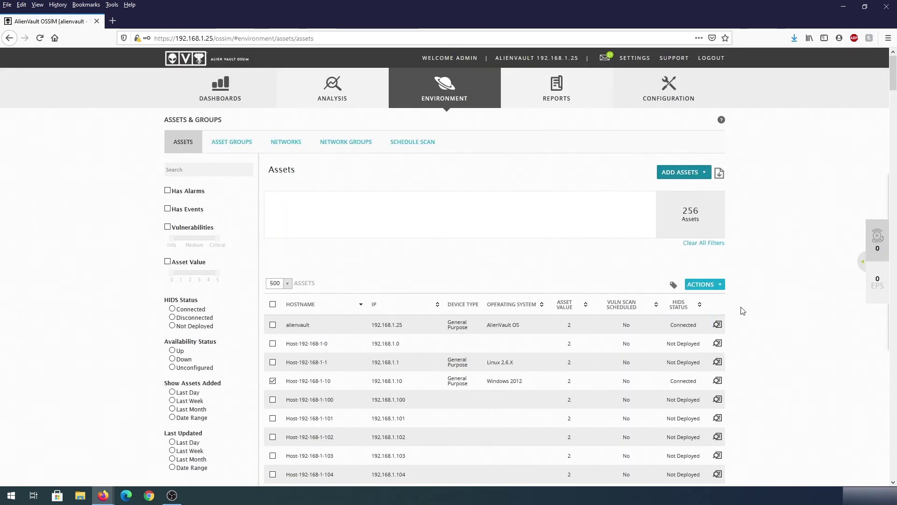
Enable availability monitoring on the selected Host-192-168-1-10 asset, and return to the dashboards overview.
left_click(723, 288)
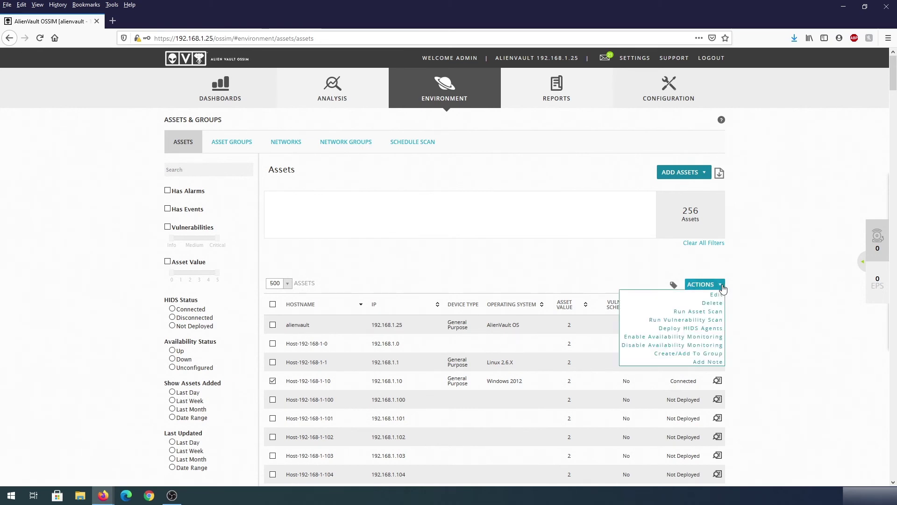
left_click(672, 337)
mouse_move(224, 93)
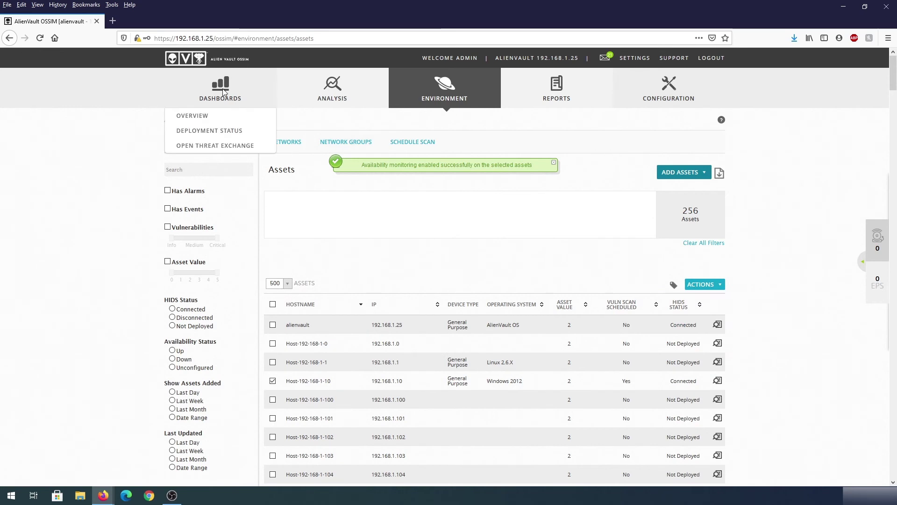
left_click(197, 115)
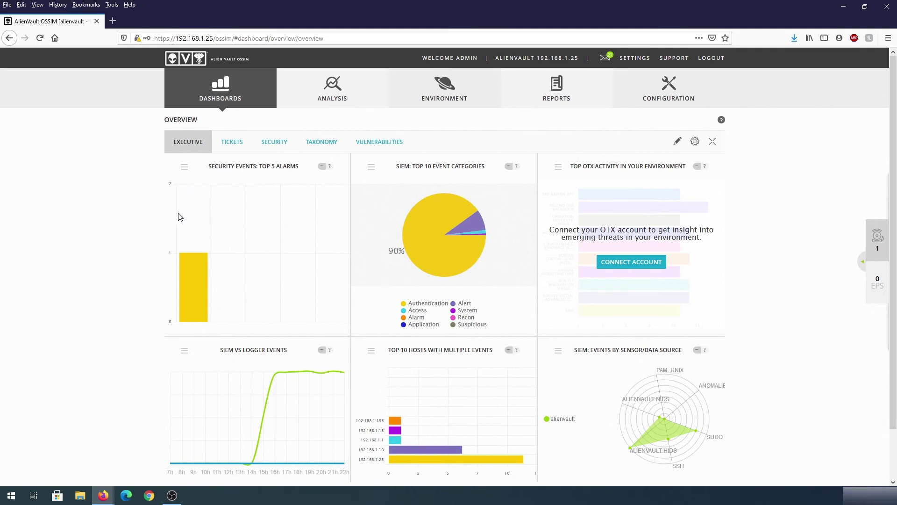
Sort the assets by hostname again, open the details of Host-192-168-1-10 and review its vulnerabilities.
mouse_move(447, 99)
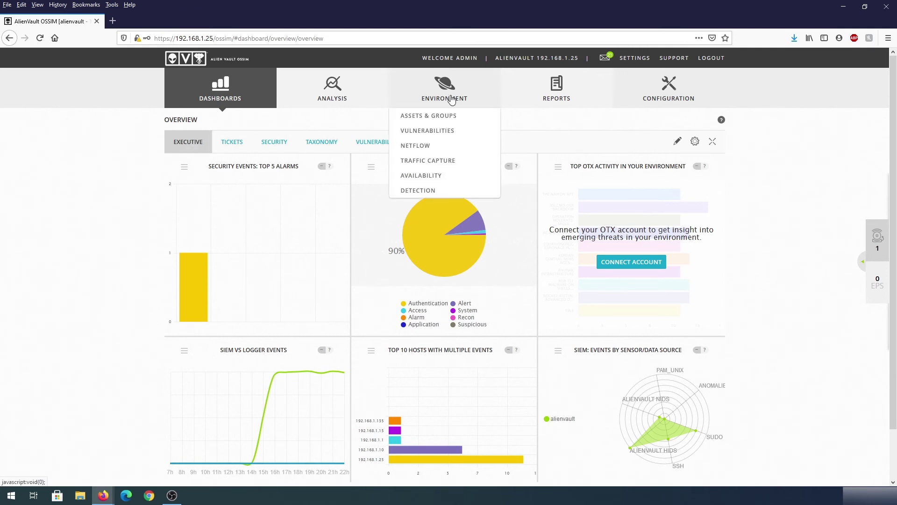
left_click(460, 115)
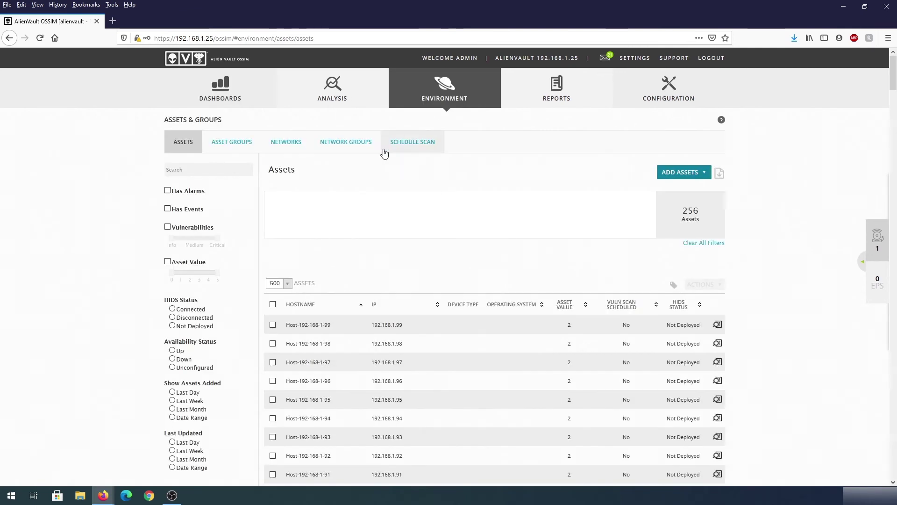
left_click(307, 305)
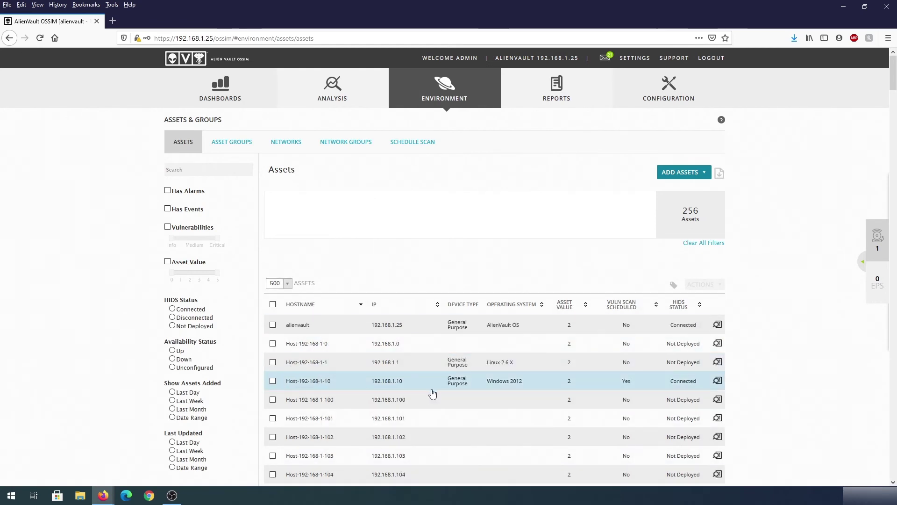
left_click(719, 382)
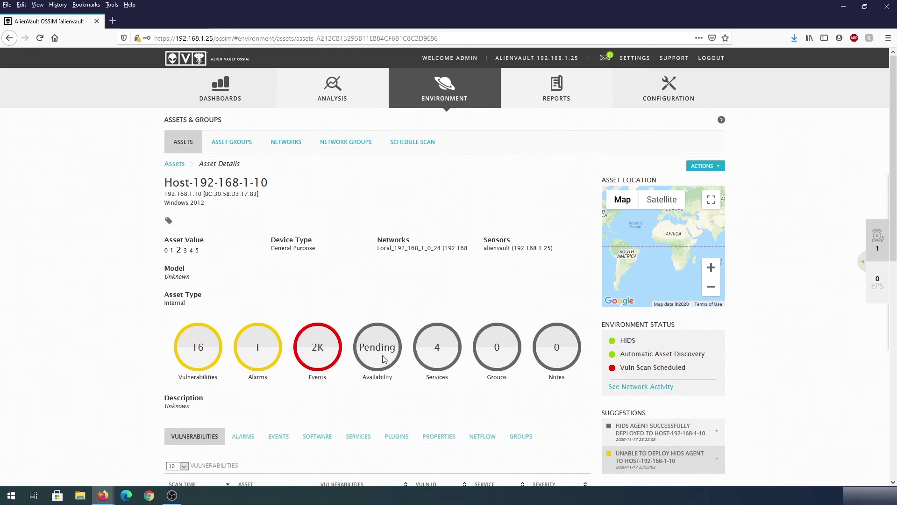
scroll(278, 325, "down", 2)
scroll(202, 297, "down", 1)
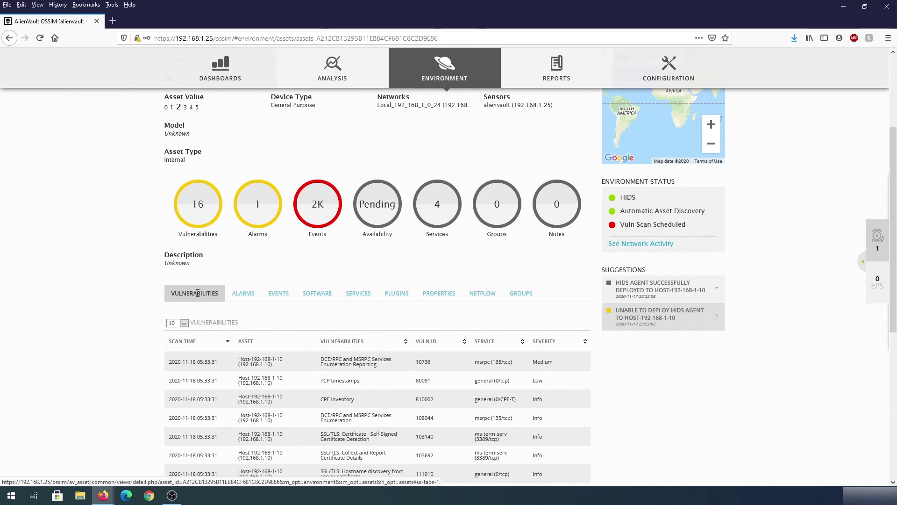
scroll(204, 296, "down", 1)
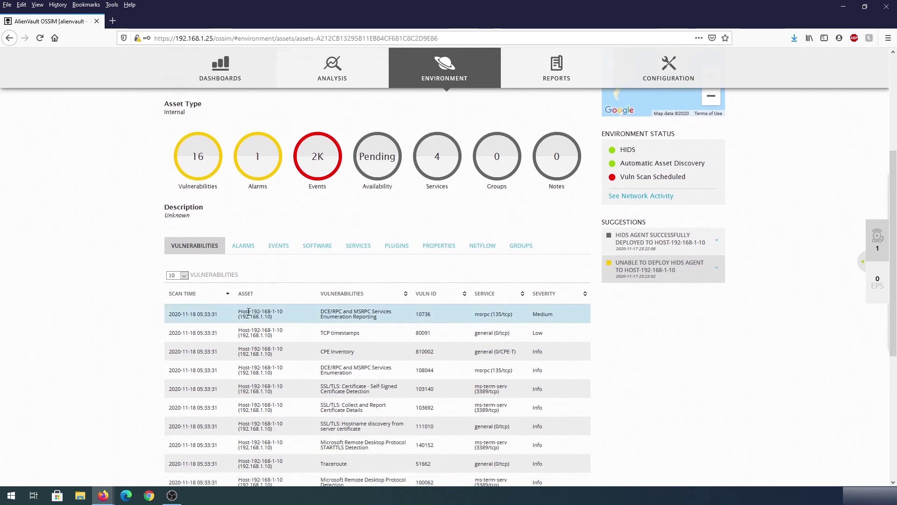
Review the alarms, events, software and services recorded for Host-192-168-1-10.
left_click(242, 250)
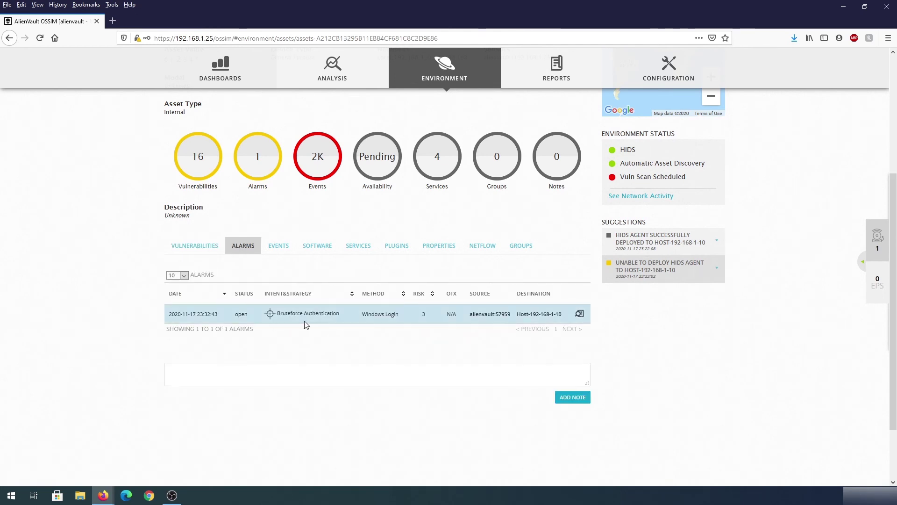
left_click(279, 249)
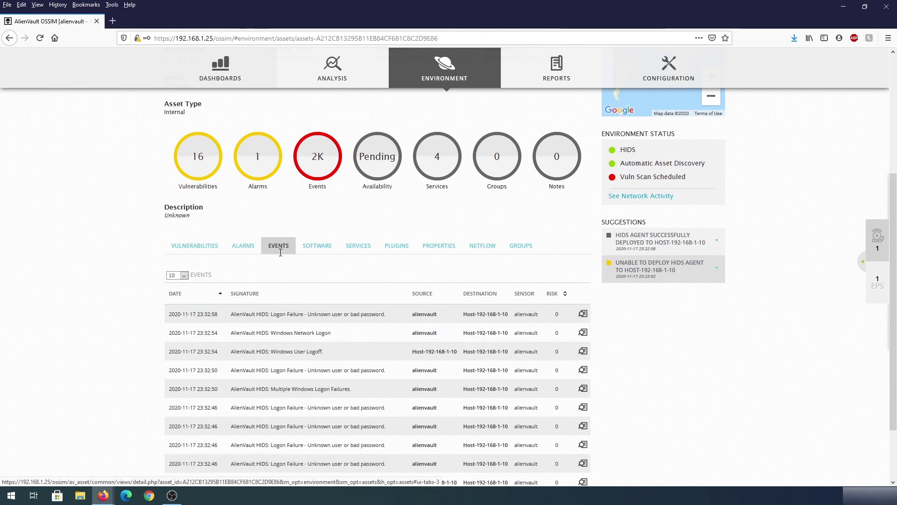
scroll(276, 309, "down", 3)
scroll(287, 316, "up", 3)
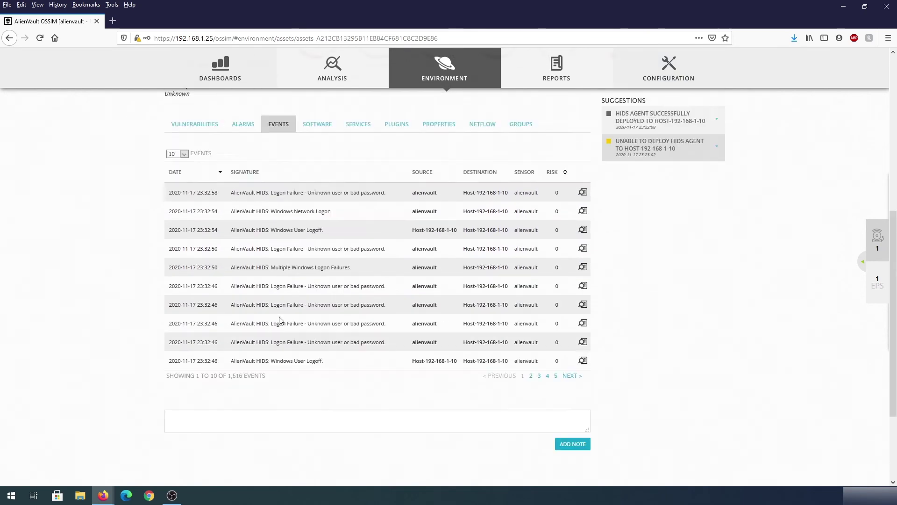
left_click(320, 248)
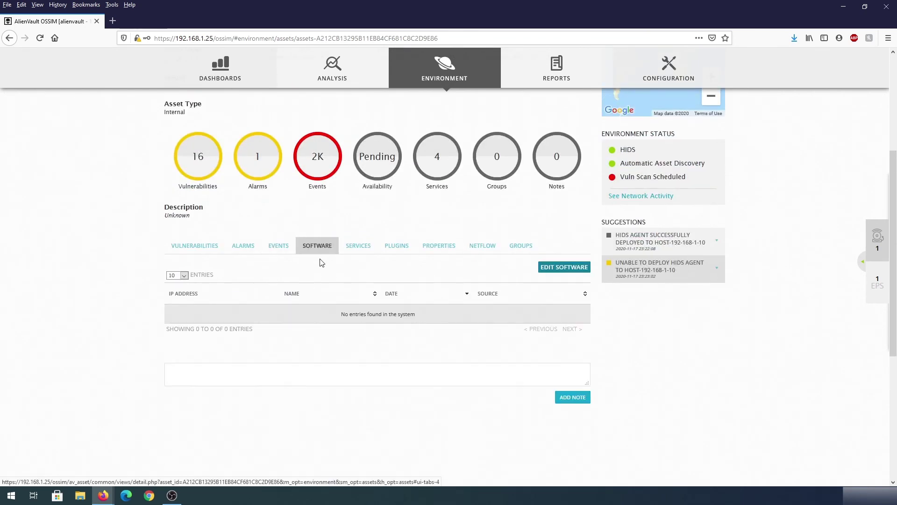
left_click(364, 248)
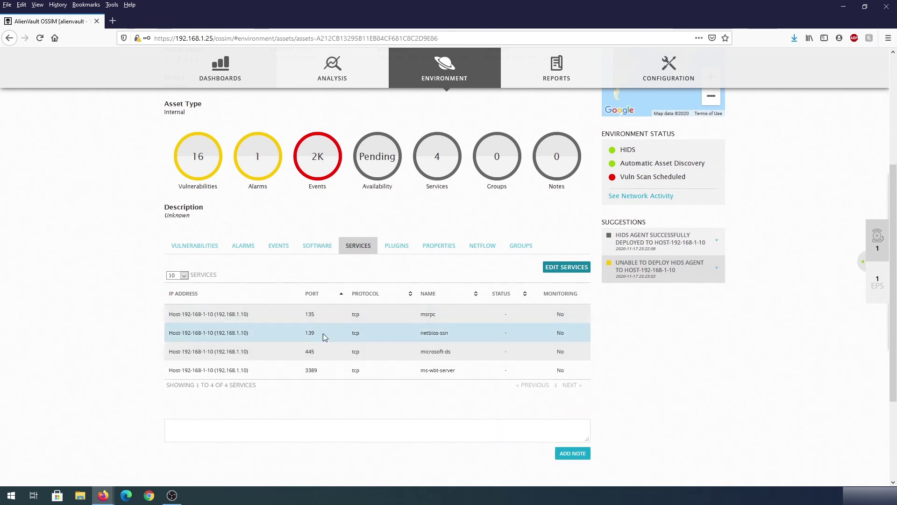
Look through the plugins, properties, netflow and groups of Host-192-168-1-10.
left_click(404, 251)
left_click(439, 245)
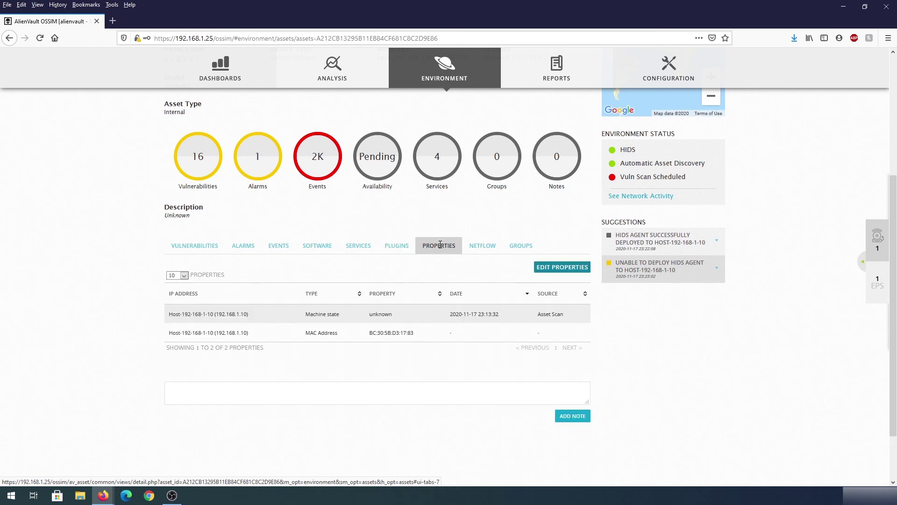
left_click(484, 249)
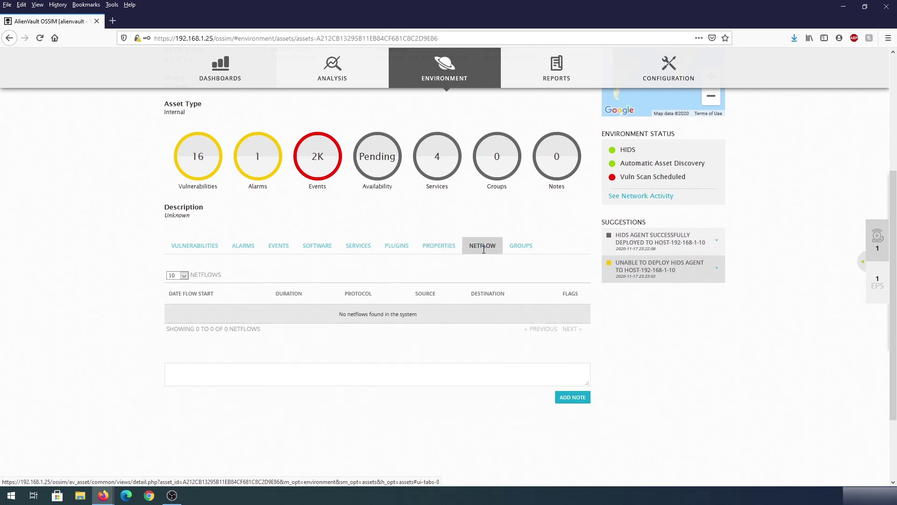
left_click(521, 245)
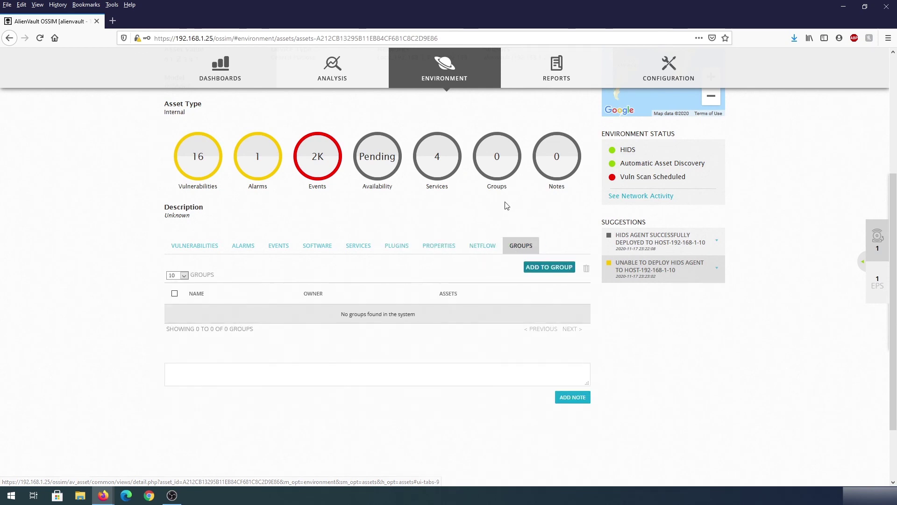
scroll(524, 218, "up", 4)
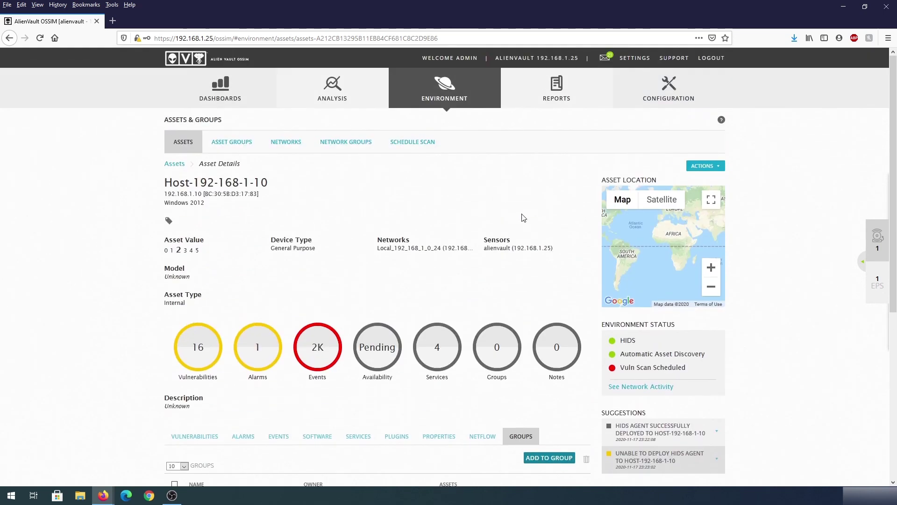
Open the network activity of Host-192-168-1-10 and examine its netflow graphs, statistics and processing filter.
left_click(643, 387)
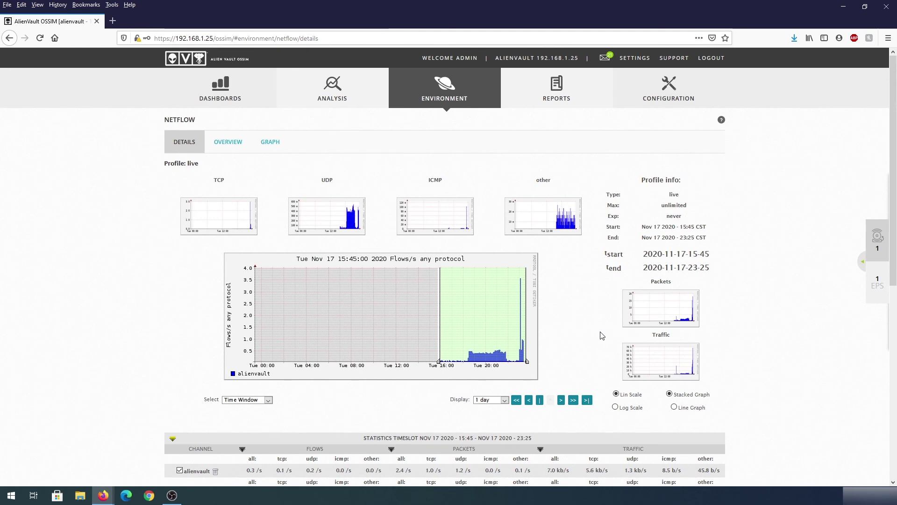
scroll(602, 335, "down", 3)
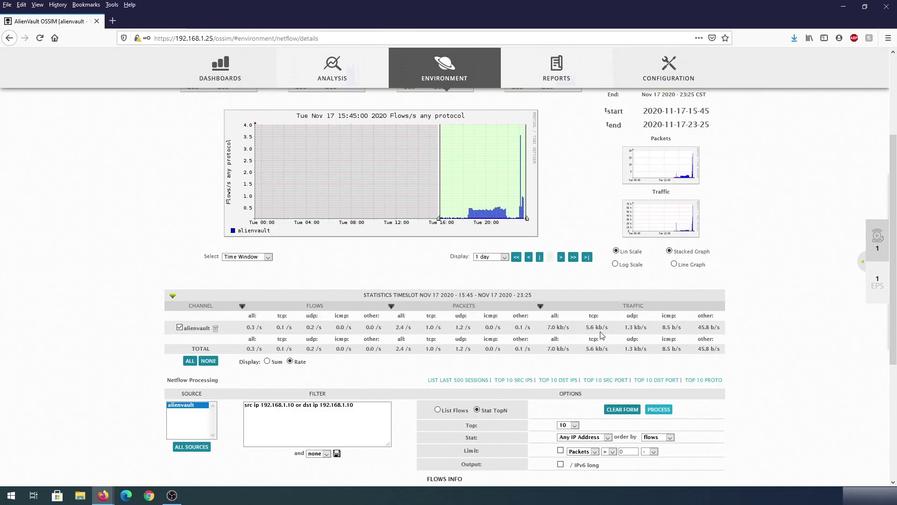
scroll(464, 102, "up", 3)
View the environment's vulnerabilities overview, and open the Netflow details page.
mouse_move(464, 102)
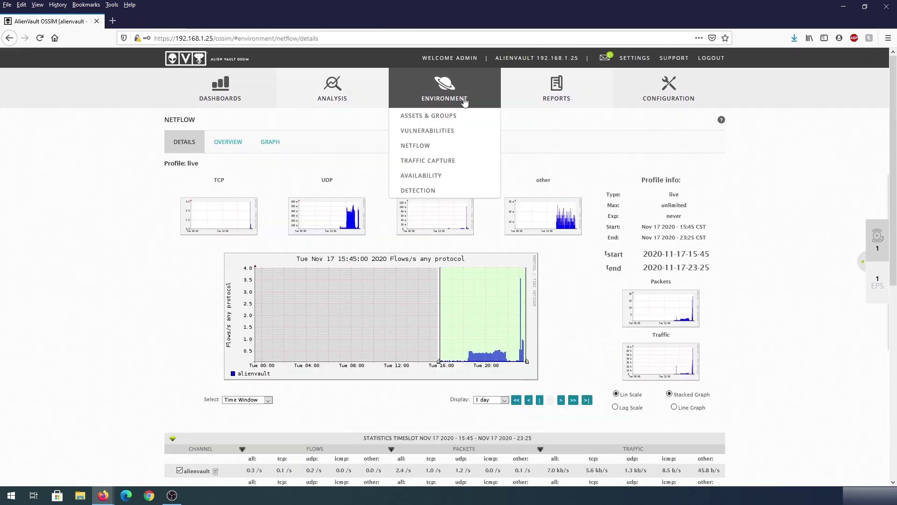
left_click(447, 136)
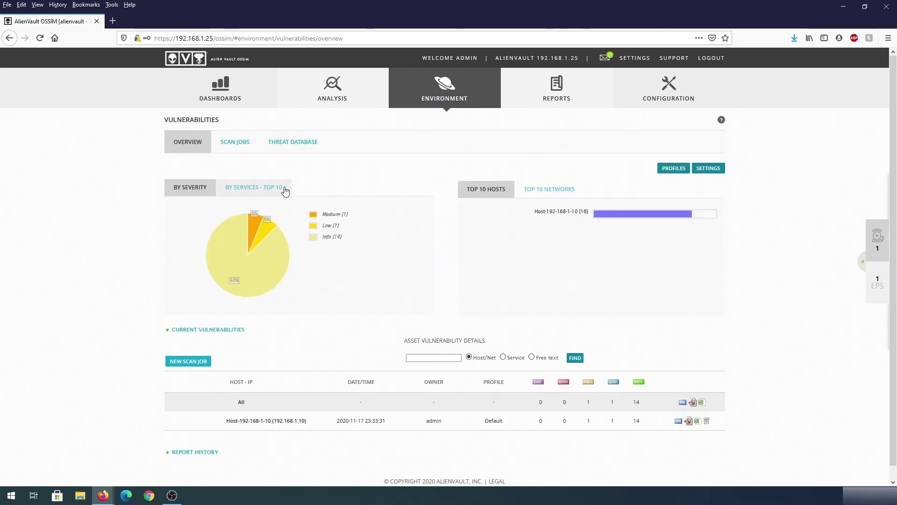
mouse_move(444, 94)
left_click(424, 147)
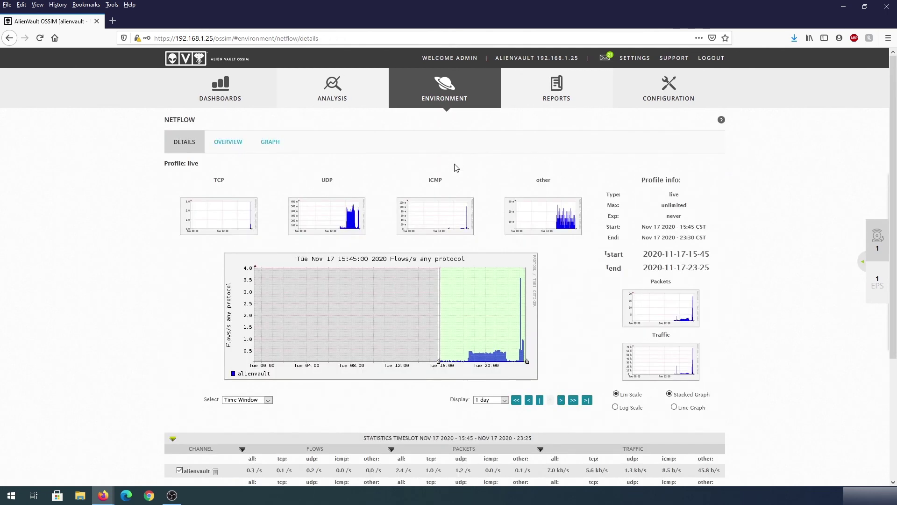
Open the availability monitoring and view its host detail, status overview, status grid, status map and process info pages.
mouse_move(417, 91)
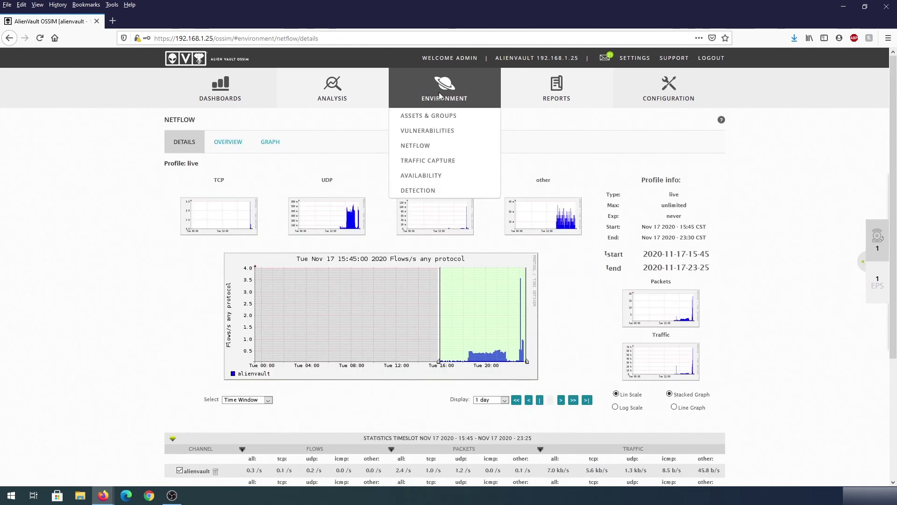
left_click(426, 180)
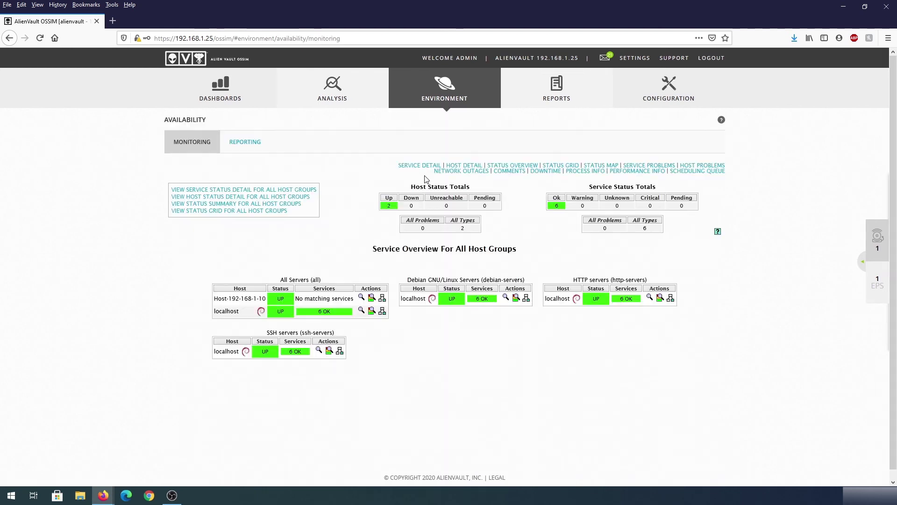
left_click(470, 167)
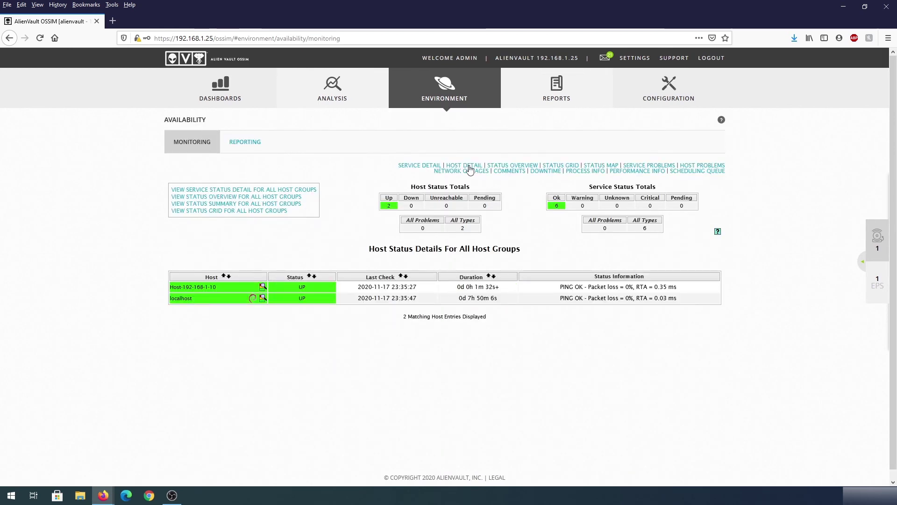
left_click(509, 166)
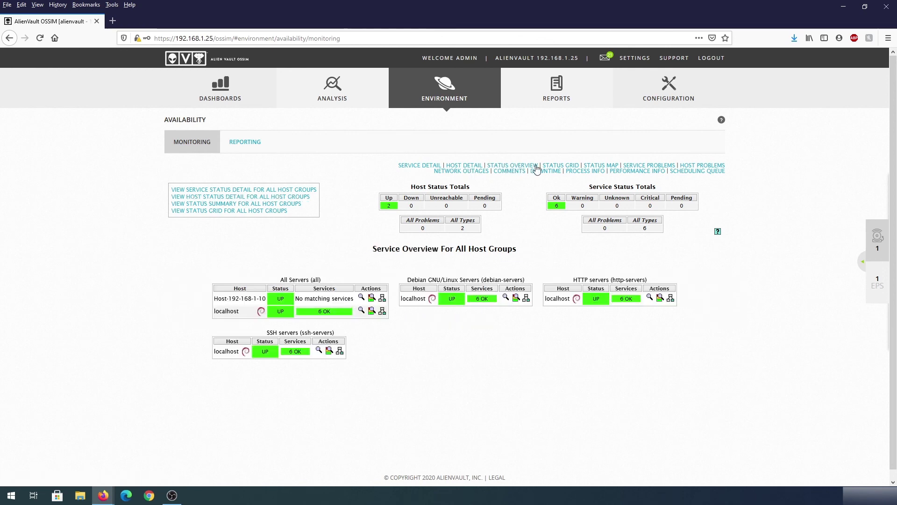
left_click(567, 166)
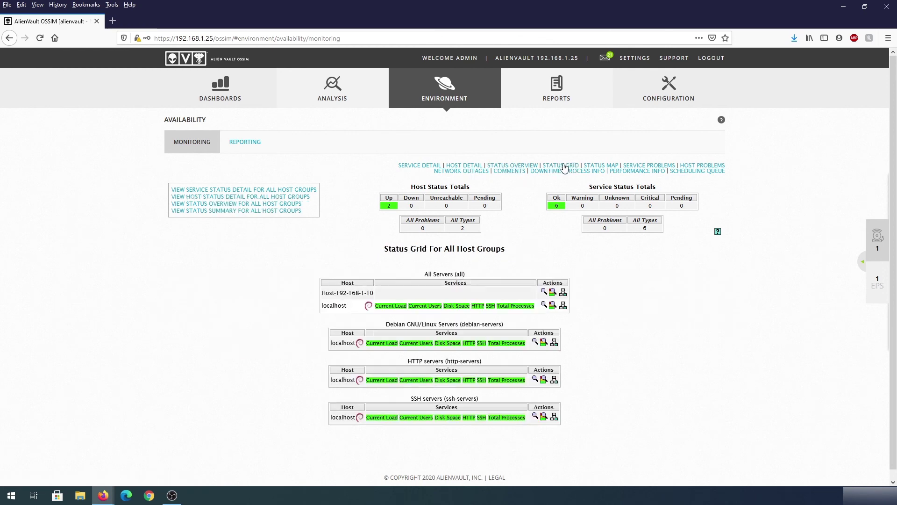
left_click(595, 167)
left_click(591, 171)
Open the environment's detection section and look through the HIDS agents' control list, syschecks and agent.conf.
mouse_move(444, 94)
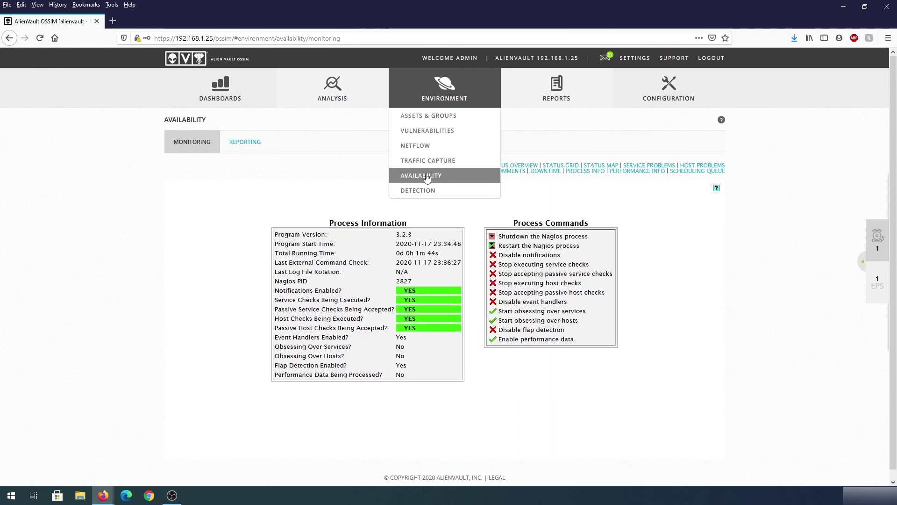
left_click(422, 192)
left_click(259, 149)
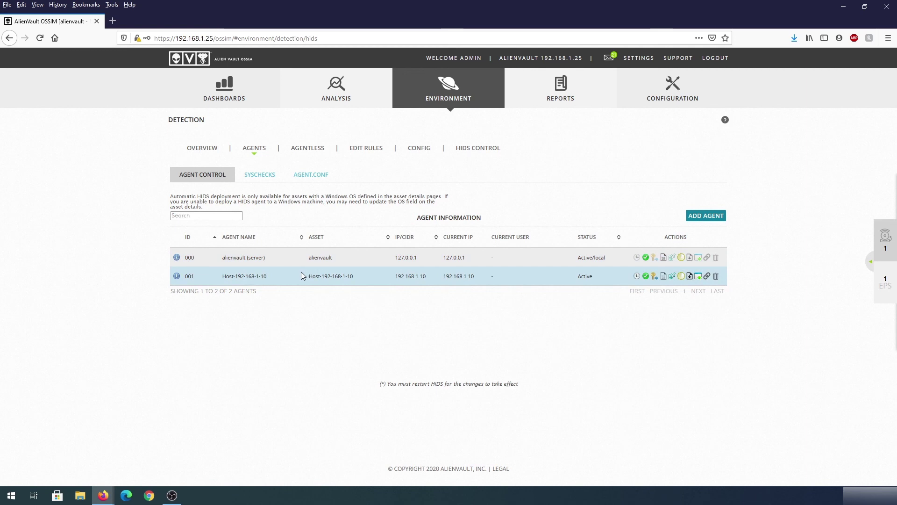
left_click(266, 177)
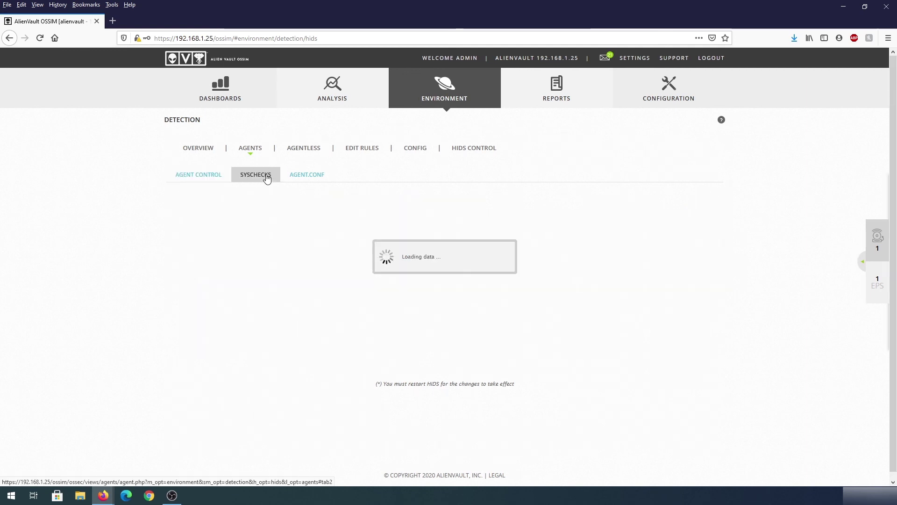
left_click(307, 177)
View the detection section's agentless list, rule files, rules configuration and HIDS control pages.
left_click(310, 150)
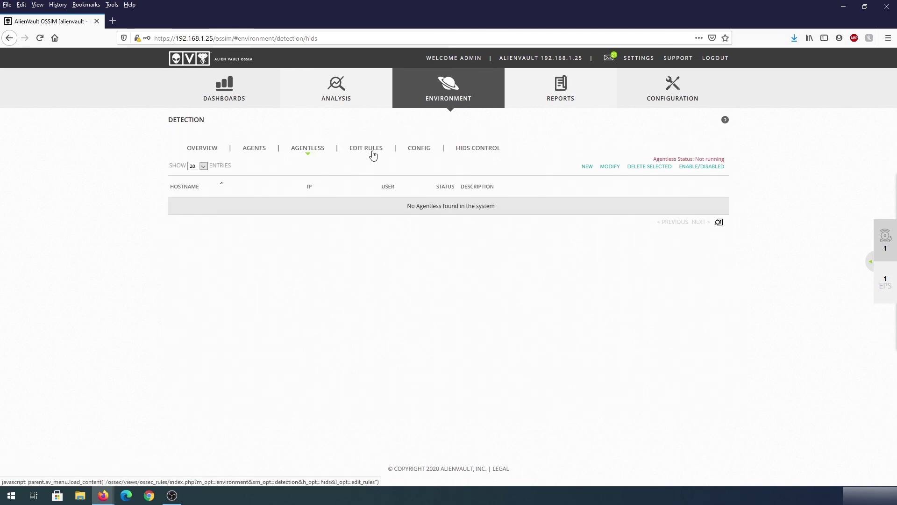
left_click(373, 155)
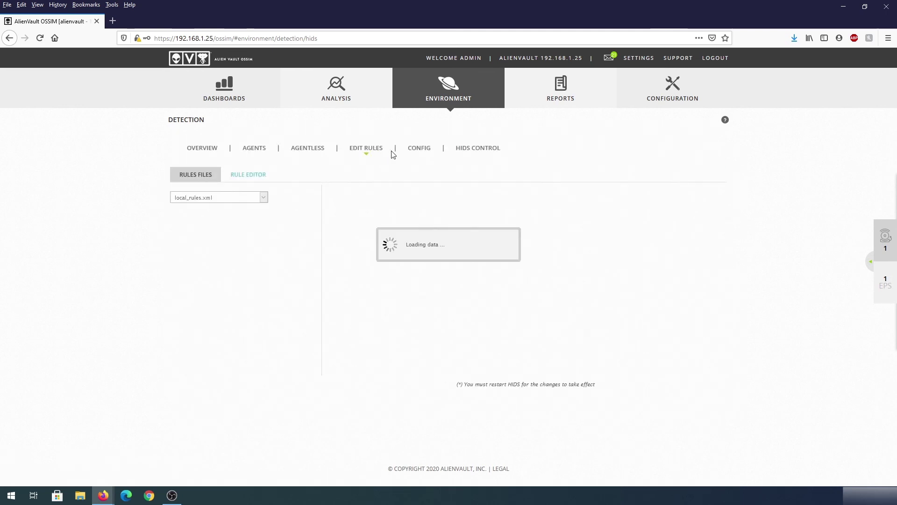
left_click(423, 156)
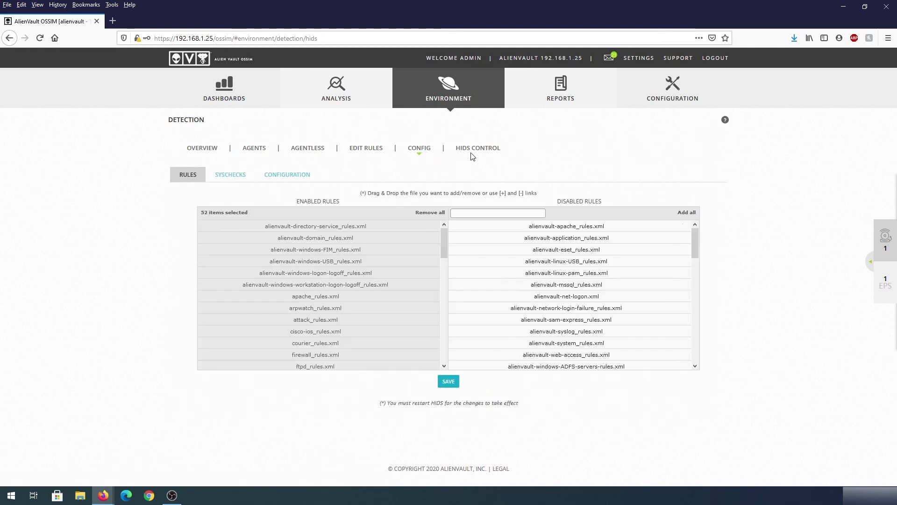
left_click(478, 154)
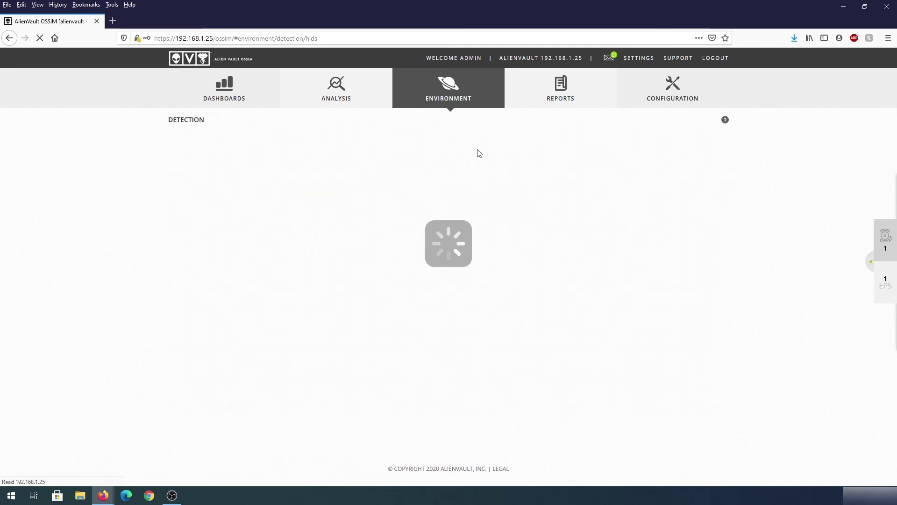
View the executive overview dashboard, and open the analysis alarms to inspect the alarm graph and list.
mouse_move(224, 101)
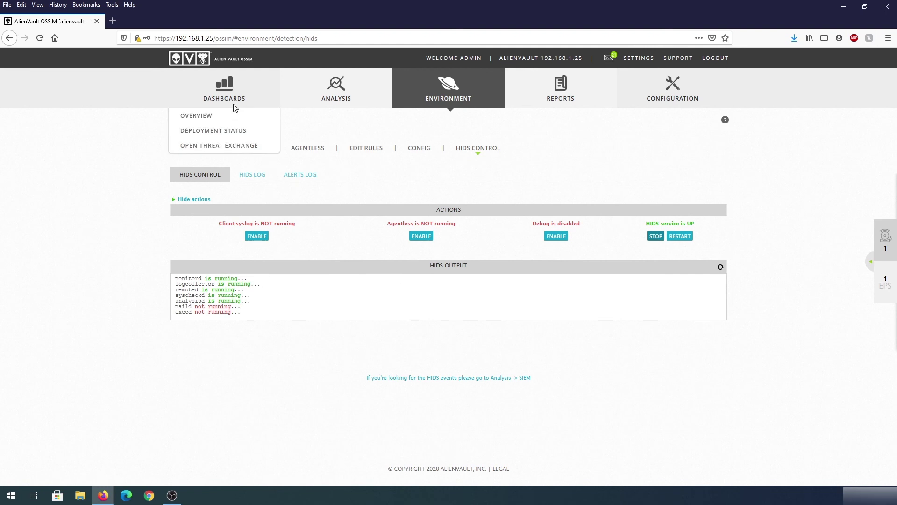
left_click(203, 118)
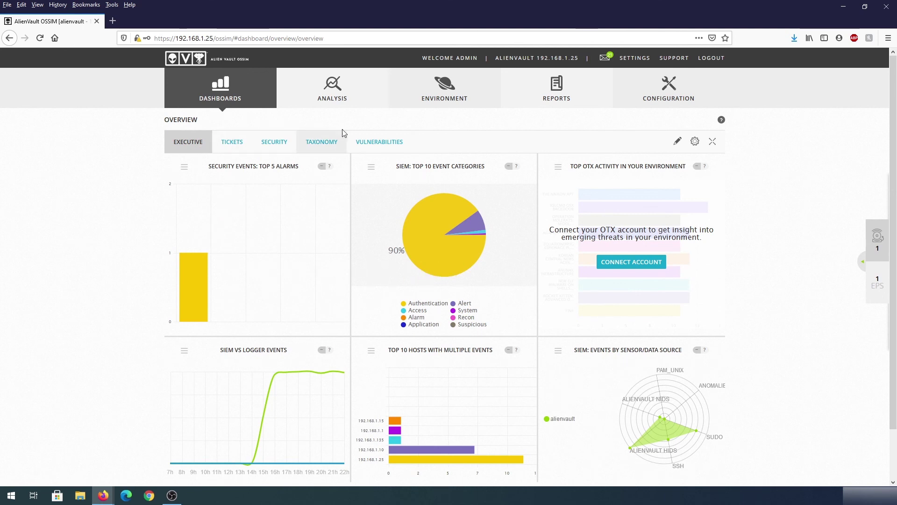
mouse_move(346, 100)
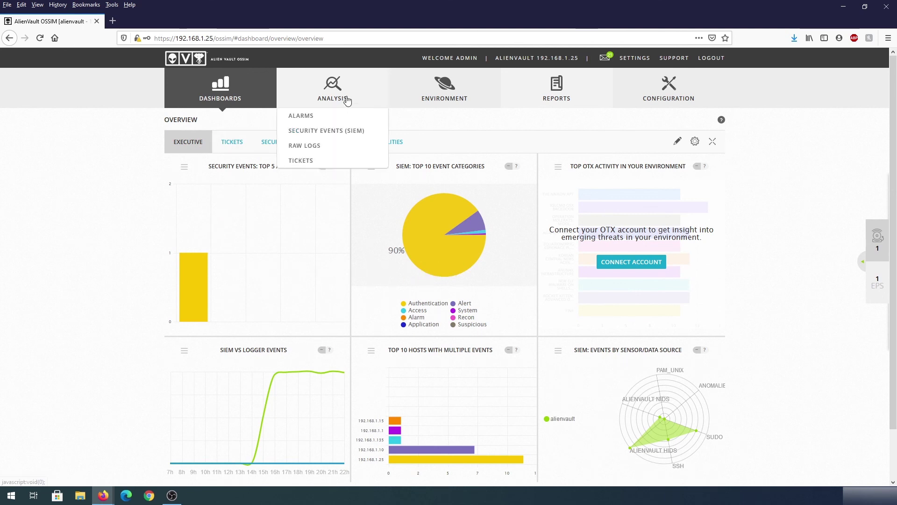
left_click(309, 116)
scroll(308, 118, "down", 2)
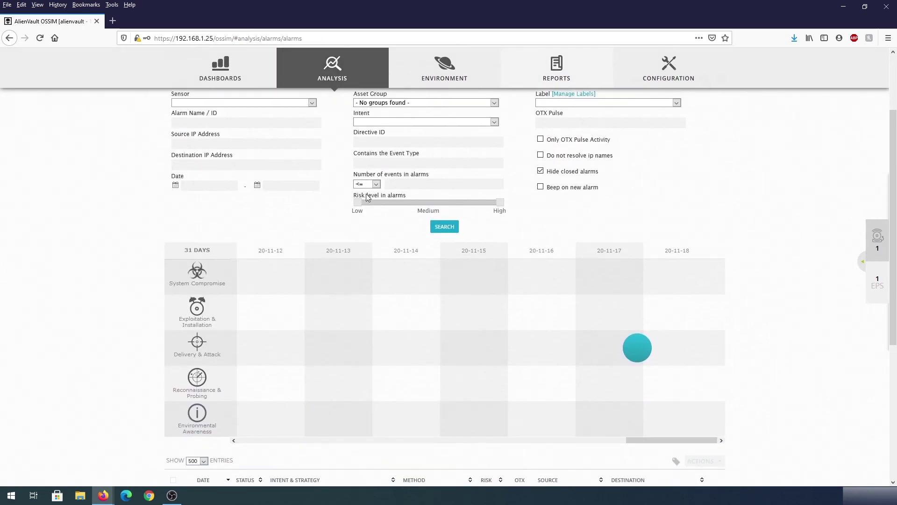
scroll(374, 211, "down", 2)
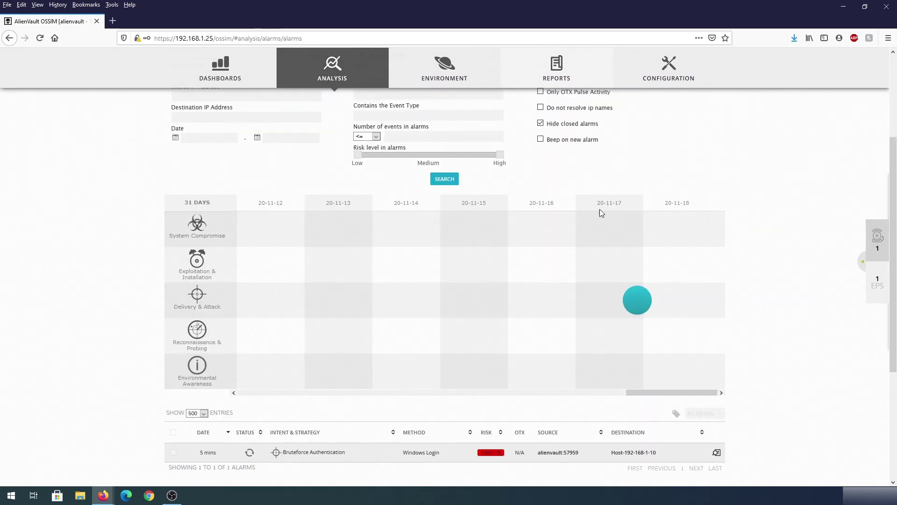
Filter the alarms to the Delivery & Attack bubble at 20-11-17, and return to the overview dashboard.
left_click(644, 304)
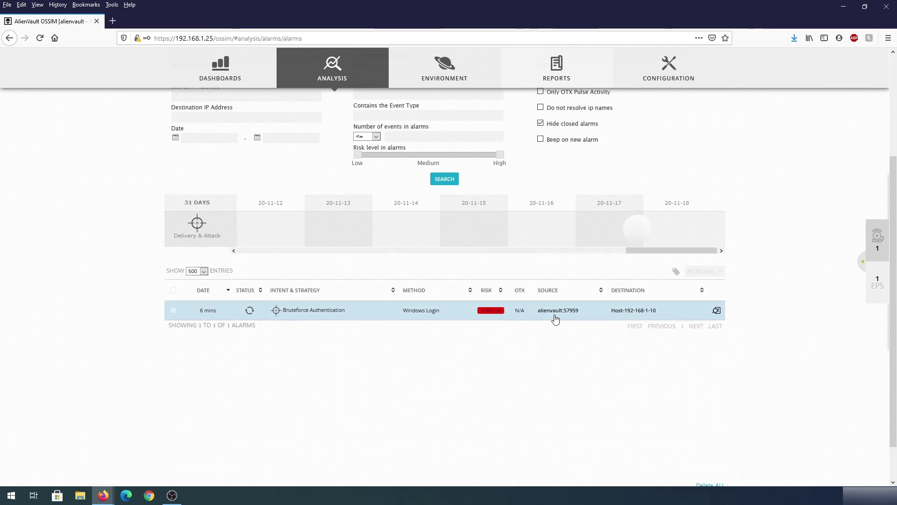
scroll(556, 319, "up", 3)
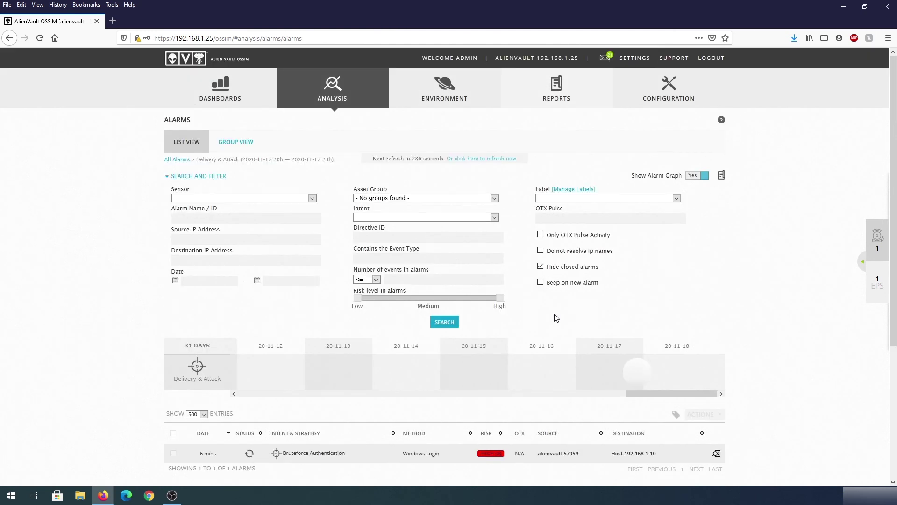
left_click(268, 99)
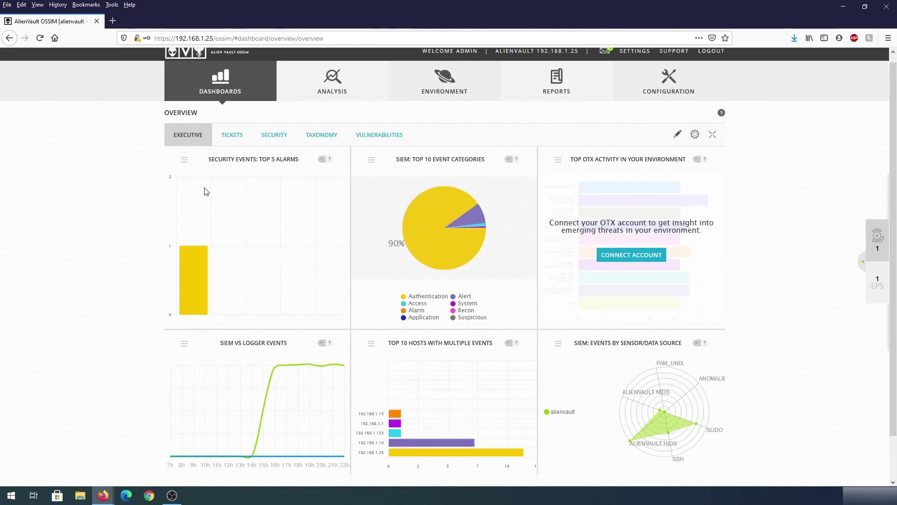